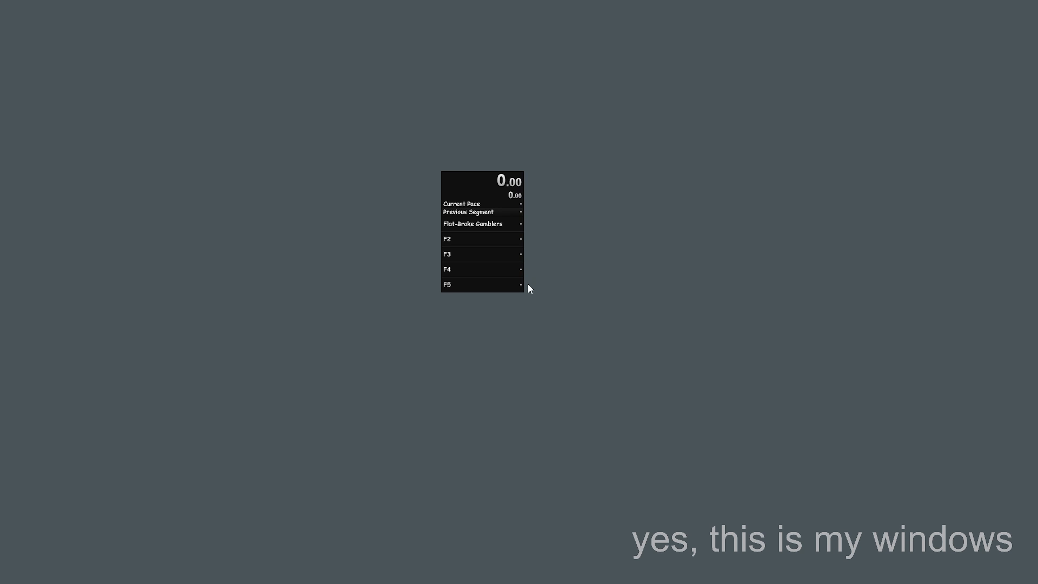
# Enlarge the timer window by extending its width and height
pyautogui.moveTo(523, 291); pyautogui.dragTo(568, 330)
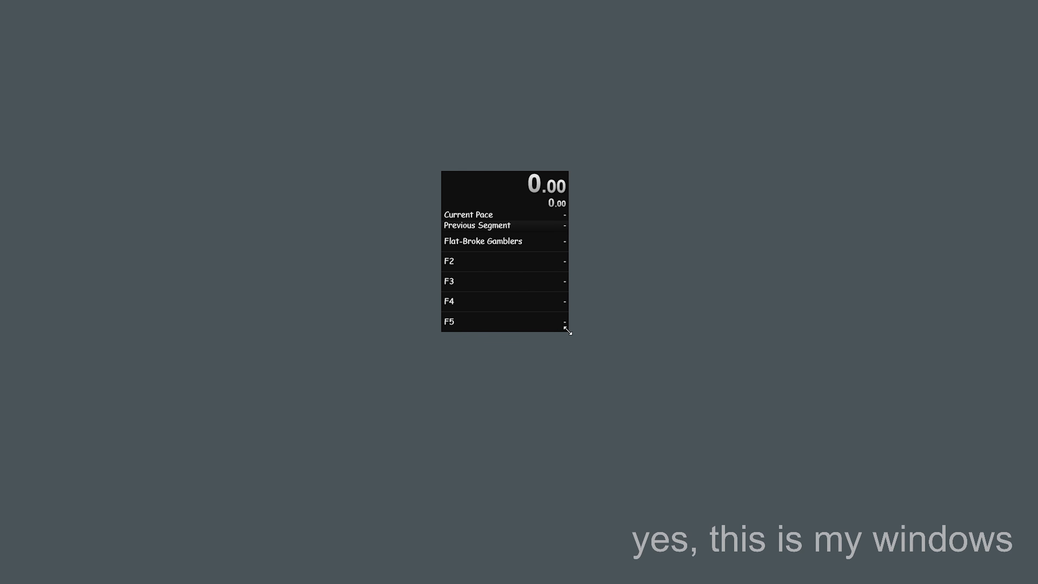
# Try moving the Detailed Timer component below Splits in the timer layout, and discard the layout changes
pyautogui.rightClick(493, 192)
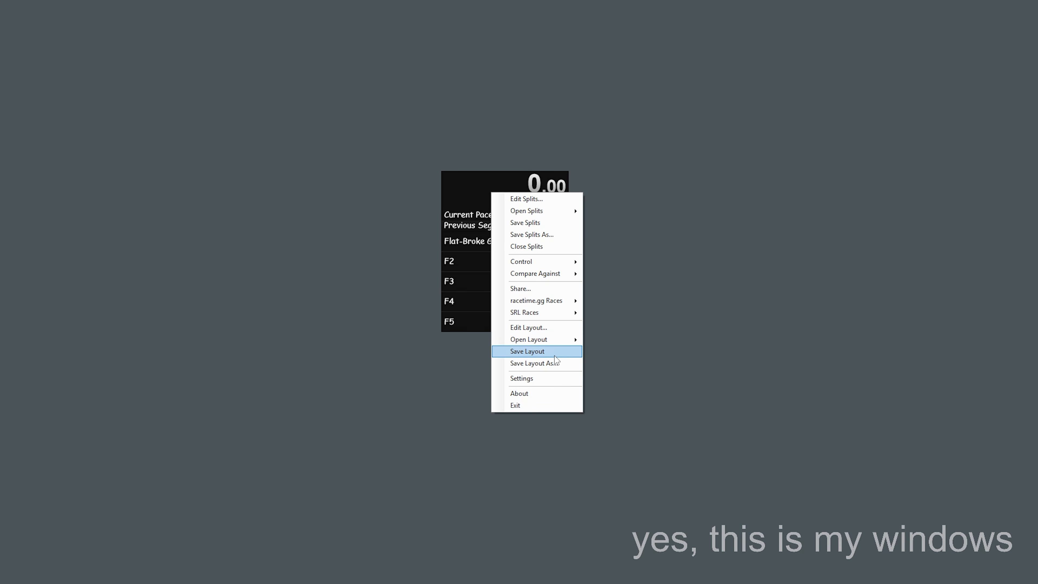
pyautogui.click(551, 328)
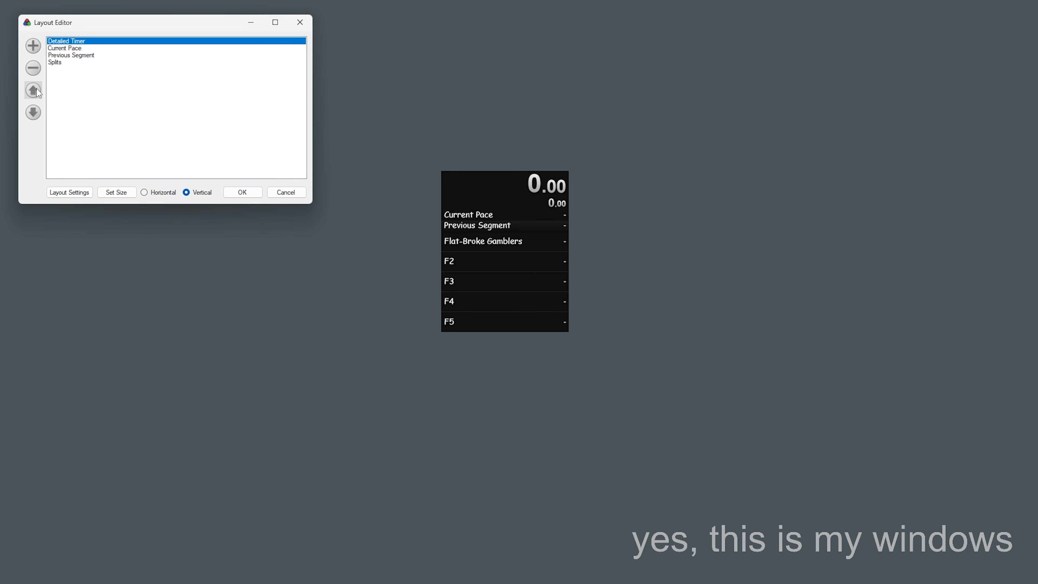
pyautogui.click(35, 112)
pyautogui.click(36, 113)
pyautogui.click(35, 113)
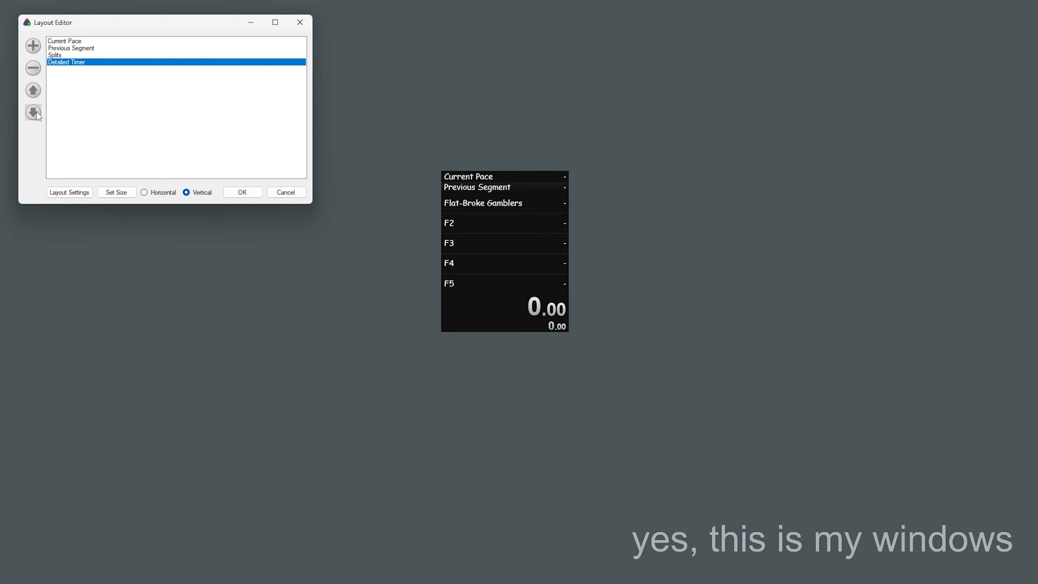
pyautogui.click(35, 51)
pyautogui.moveTo(75, 60)
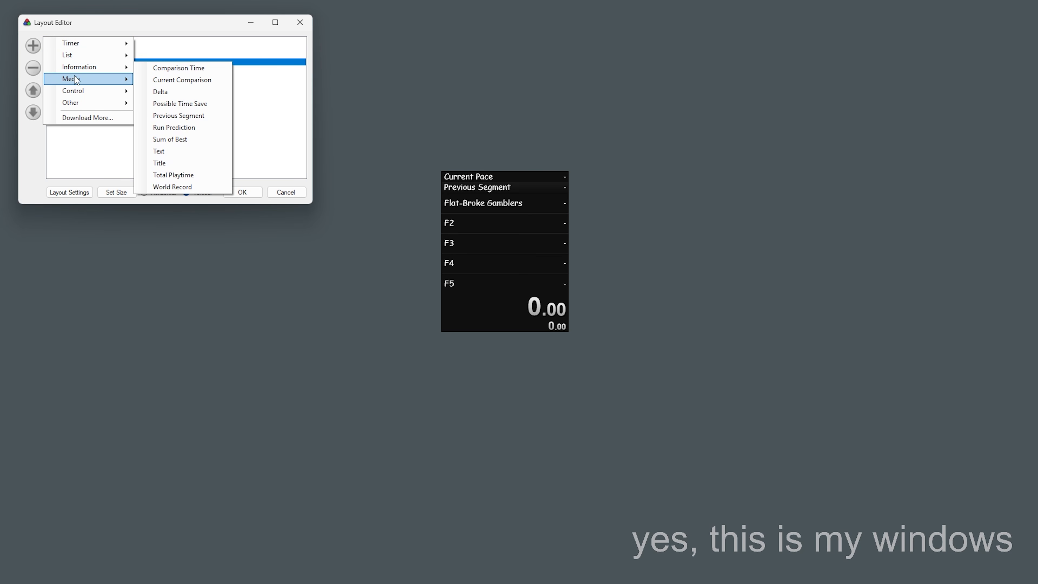
pyautogui.click(298, 193)
pyautogui.click(299, 193)
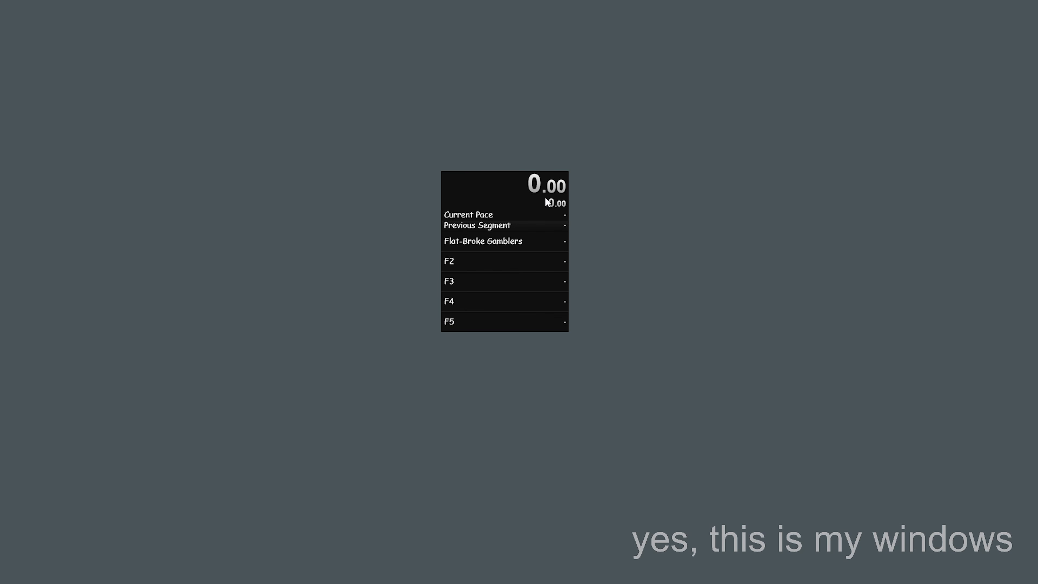
# Review the hotkey assignments in the timer's settings and close the settings
pyautogui.rightClick(516, 193)
pyautogui.moveTo(571, 262)
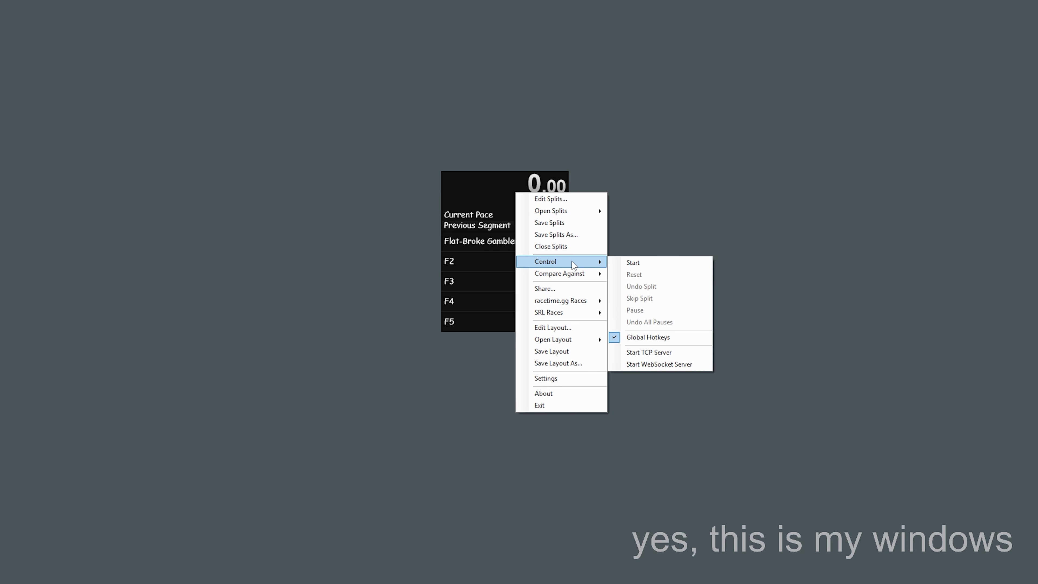
pyautogui.click(573, 381)
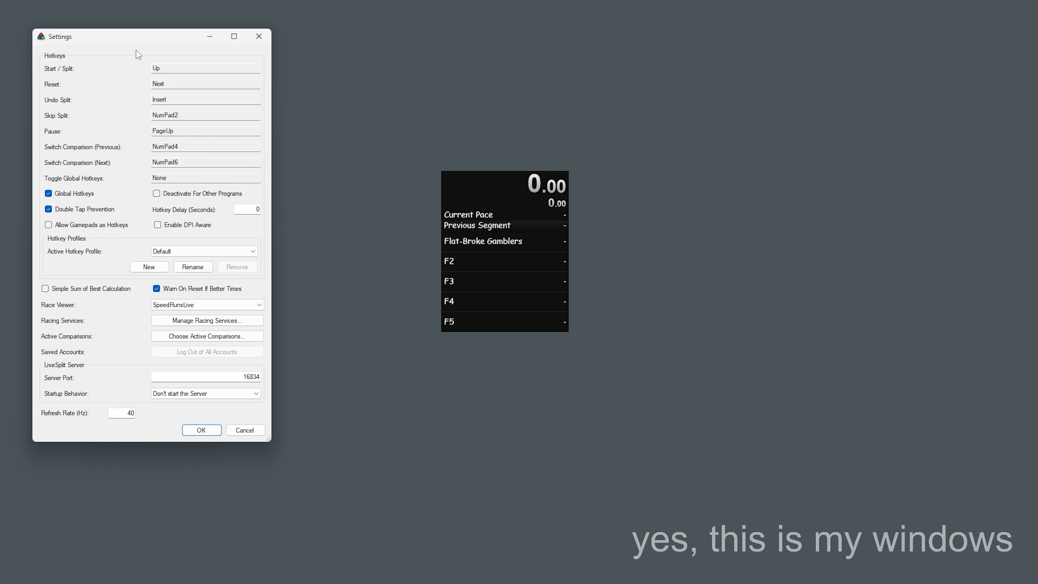
pyautogui.moveTo(167, 41); pyautogui.dragTo(290, 106)
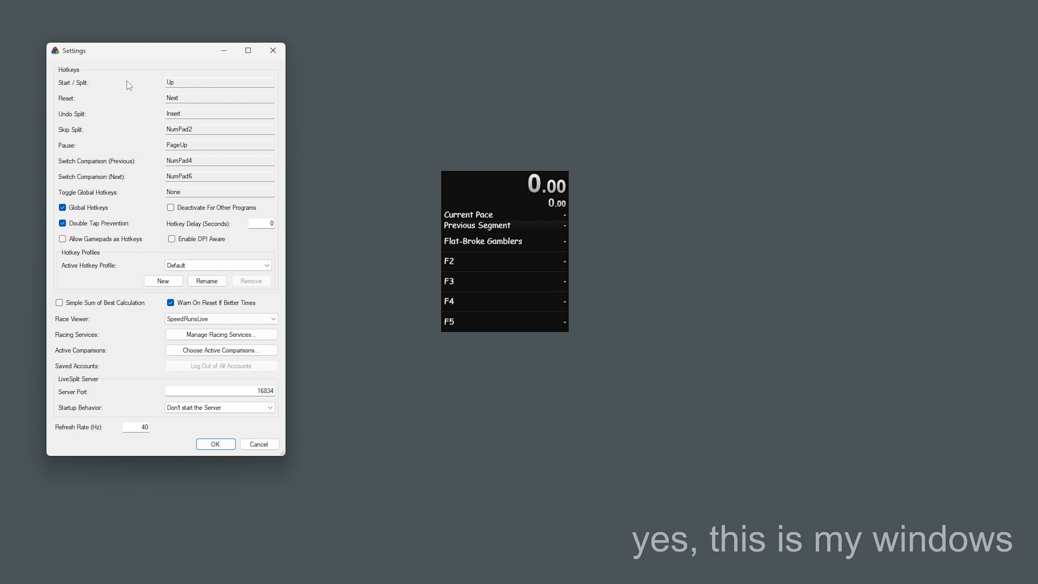
pyautogui.moveTo(131, 50); pyautogui.dragTo(273, 60)
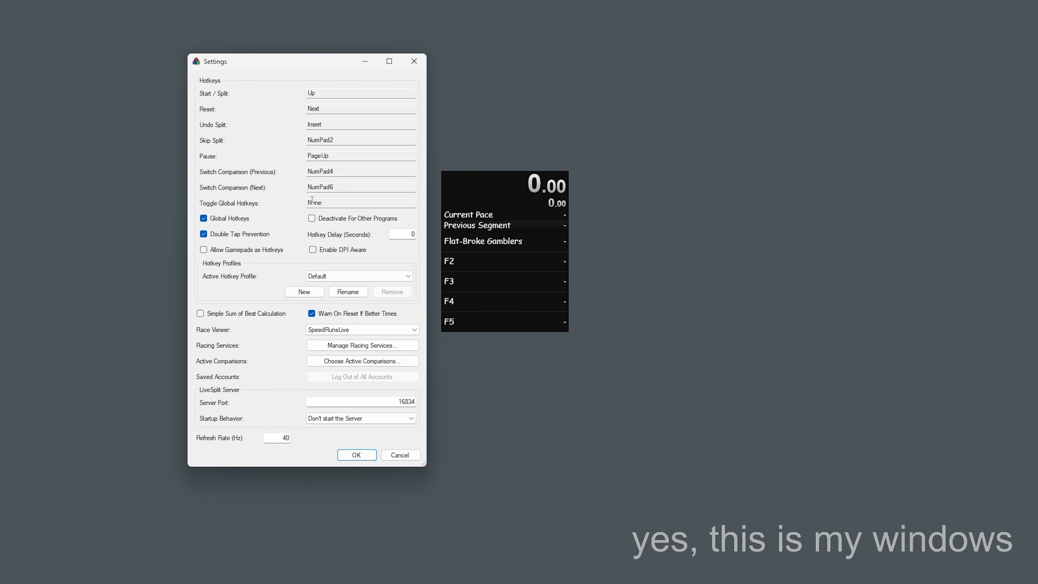
pyautogui.click(356, 455)
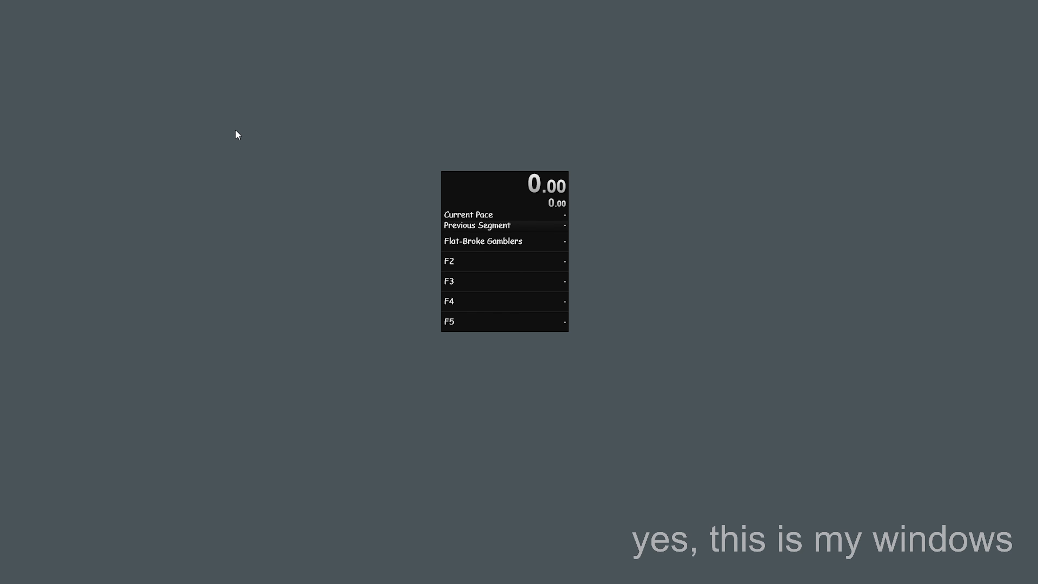
# Start a test run on the timer and split through the first three segments
pyautogui.press('KP_1')
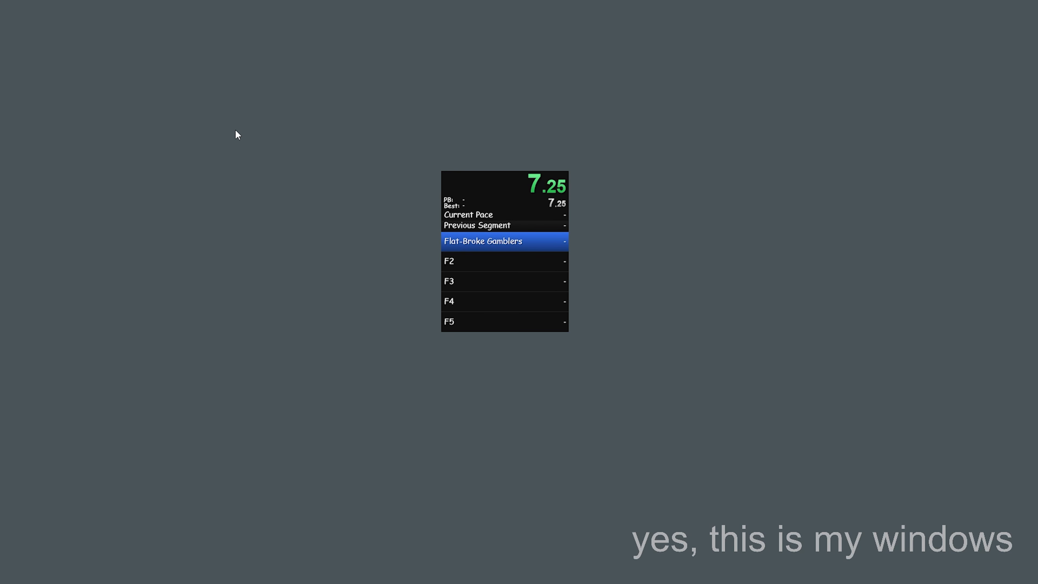
pyautogui.press('KP_1')
pyautogui.press('KP_1')
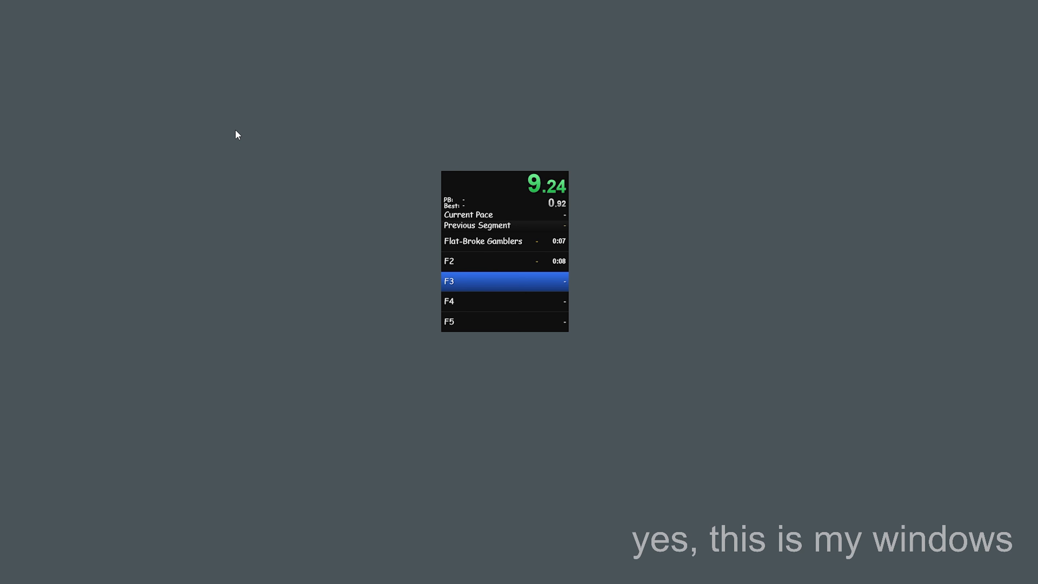
pyautogui.press('KP_1')
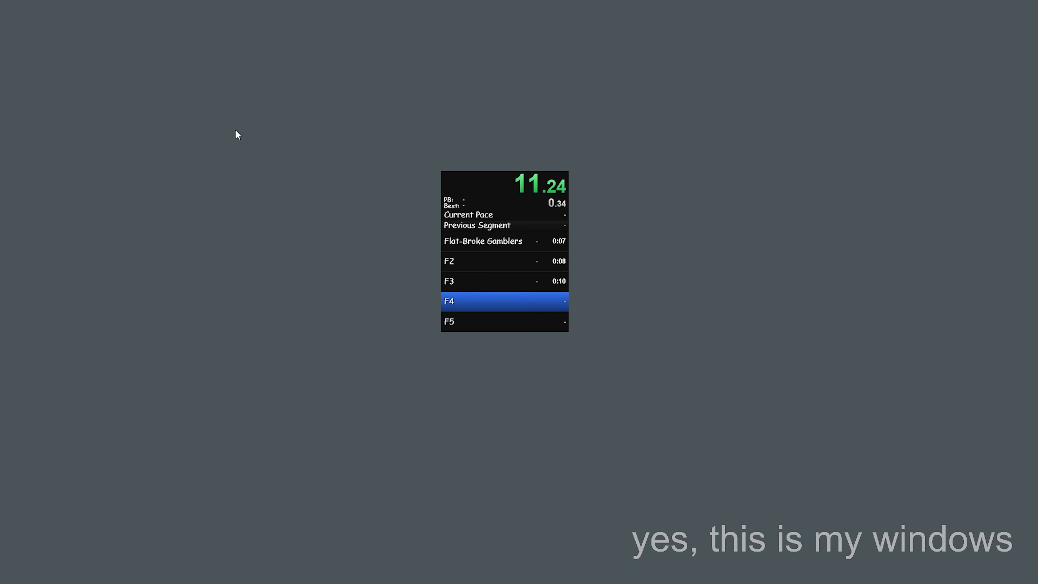
# Reset the test run and decline to update the best times
pyautogui.press('KP_5')
pyautogui.press('KP_5')
pyautogui.press('KP_3')
pyautogui.press('Right')
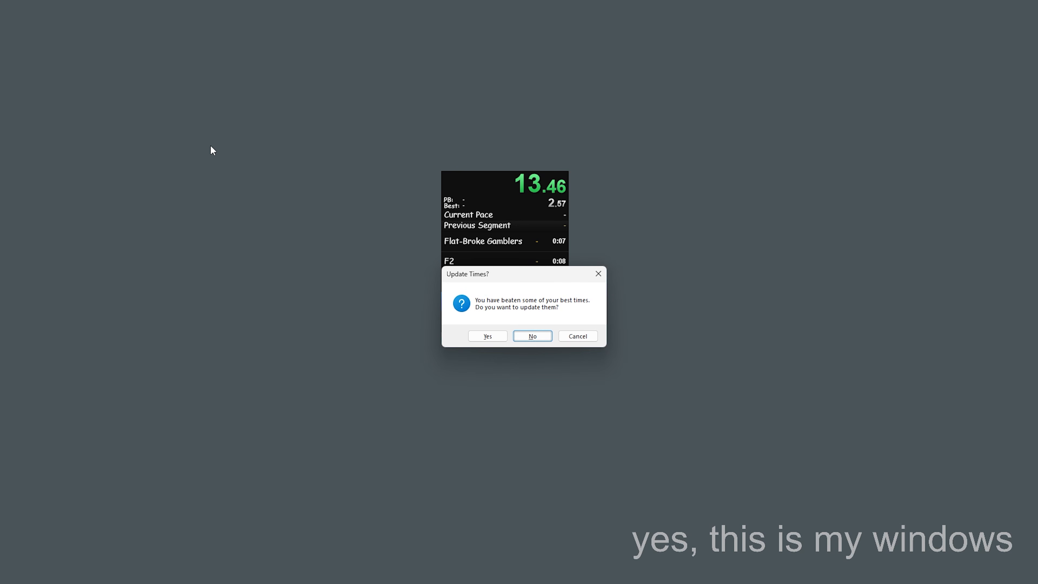
pyautogui.click(539, 336)
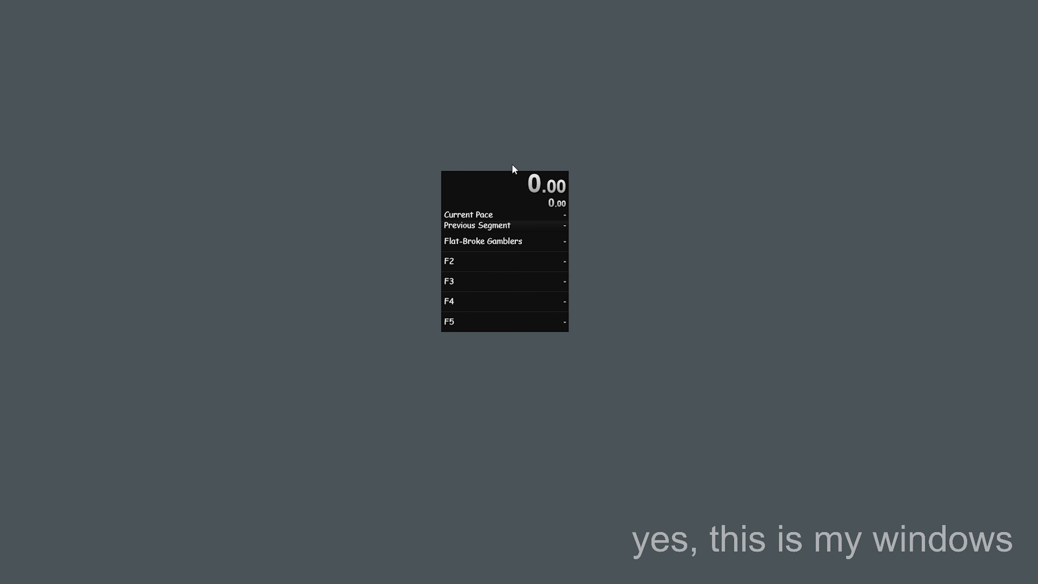
# Rename segment F2 of the Limbus Company splits to "Hell's Chicken" and save the segment edit
pyautogui.rightClick(504, 179)
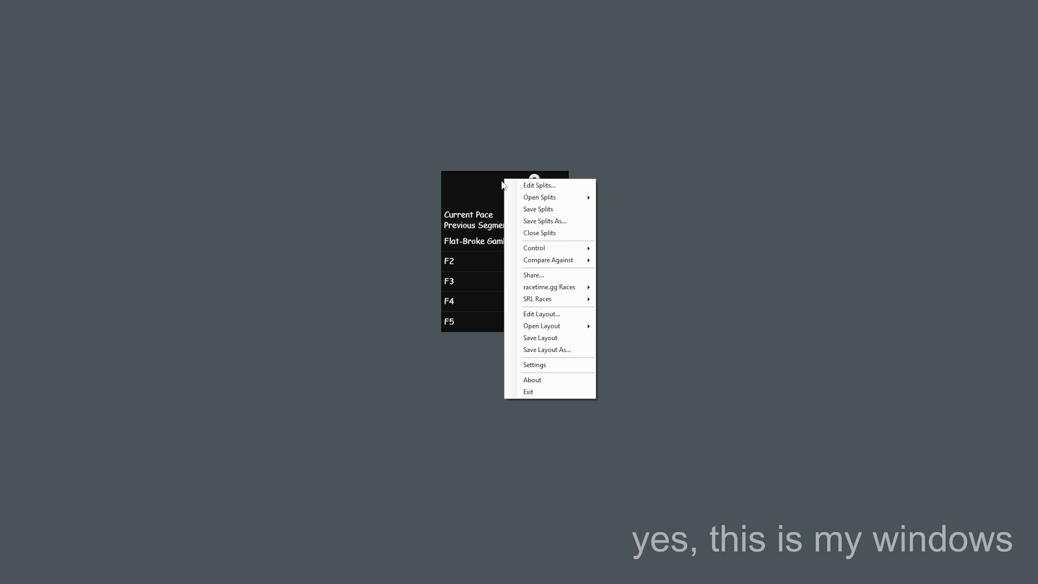
pyautogui.click(535, 185)
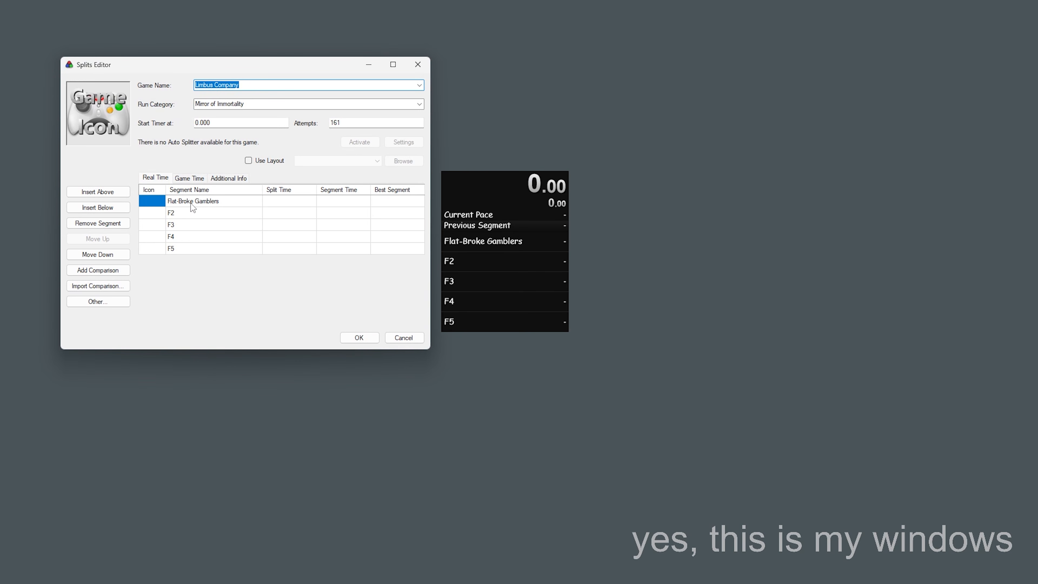
pyautogui.click(180, 215)
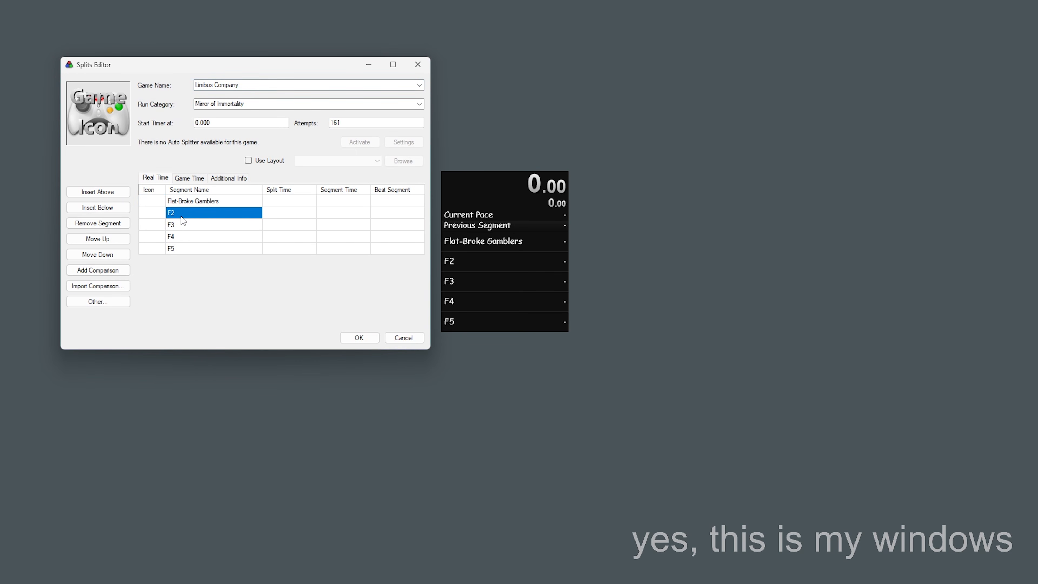
pyautogui.click(183, 213)
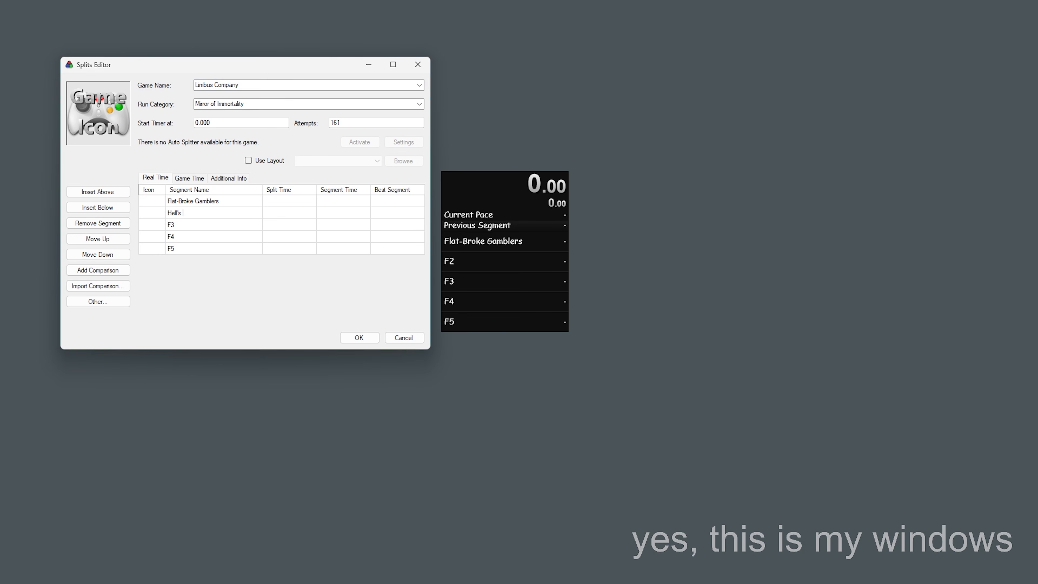
pyautogui.write("Hell's Chicken")
pyautogui.press('Return')
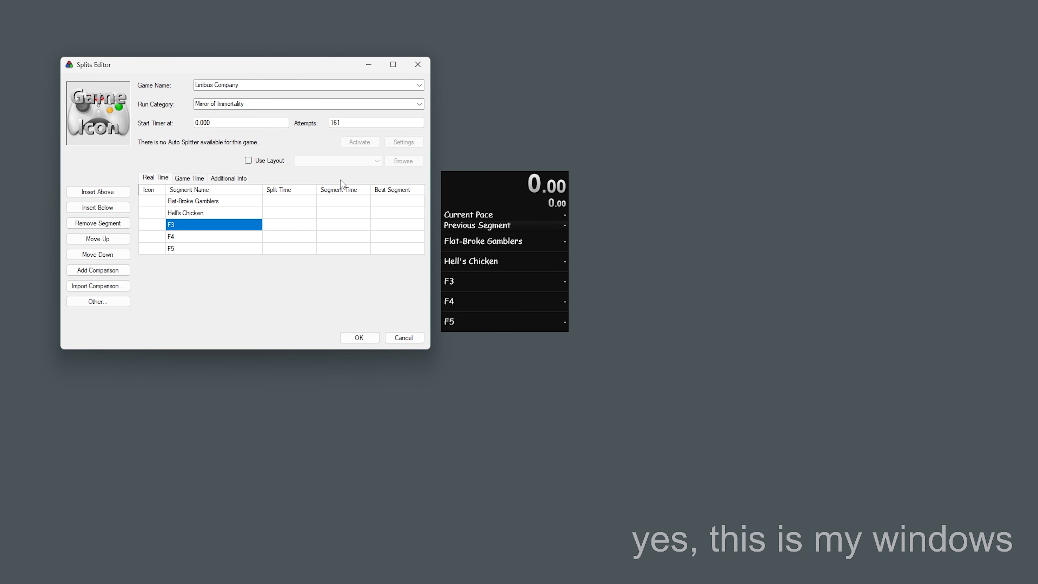
pyautogui.click(359, 337)
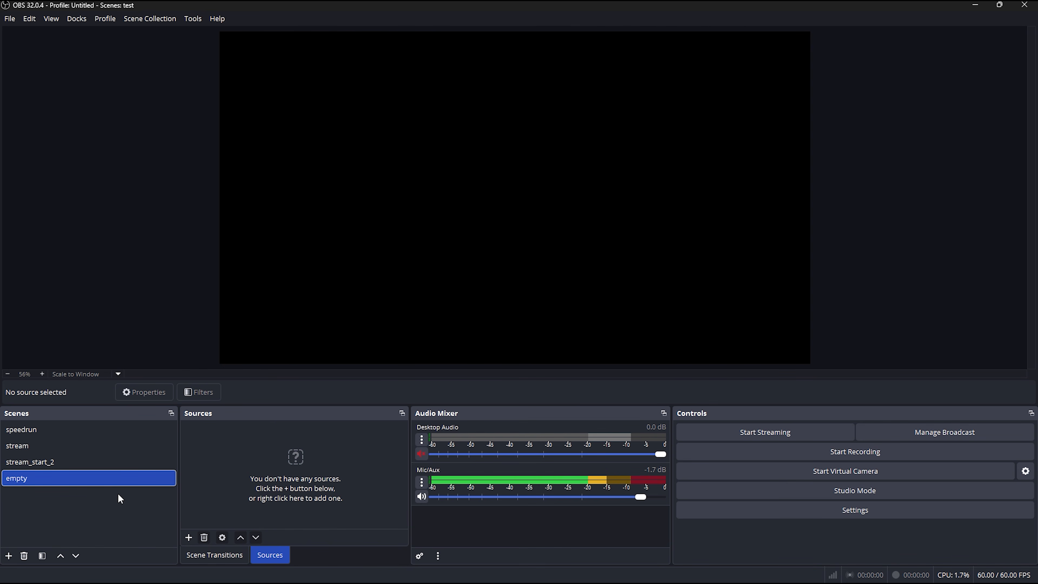
# Switch to OBS and add a new scene named "speedrunning"
pyautogui.click(8, 556)
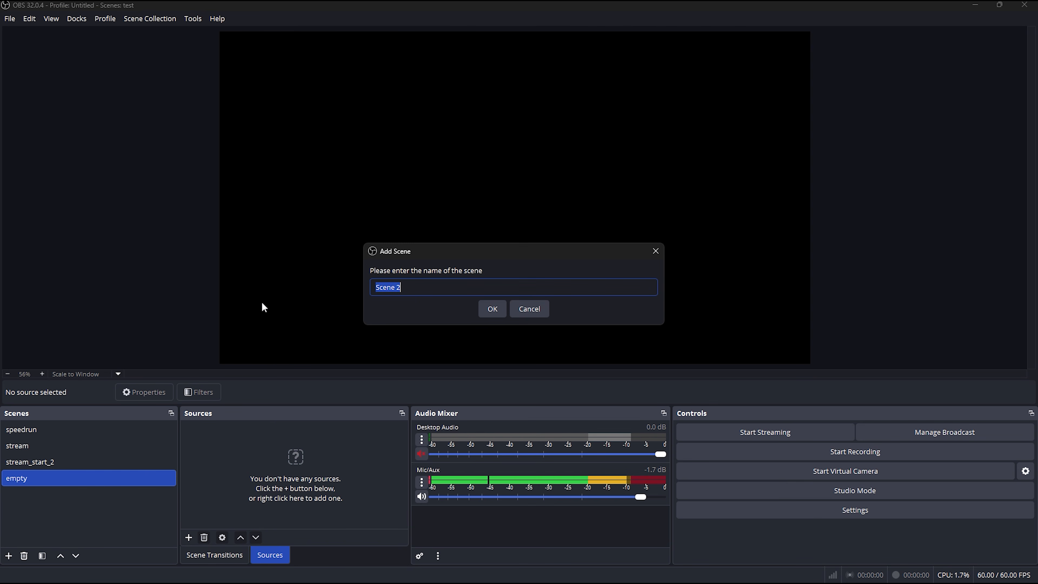
pyautogui.write('sp')
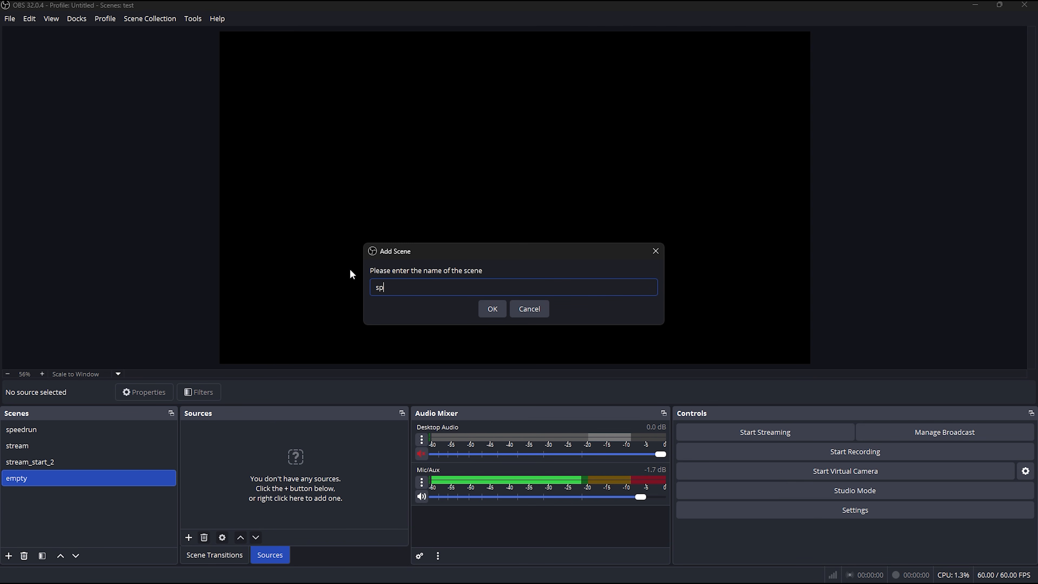
pyautogui.write('eedrunning')
pyautogui.press('Return')
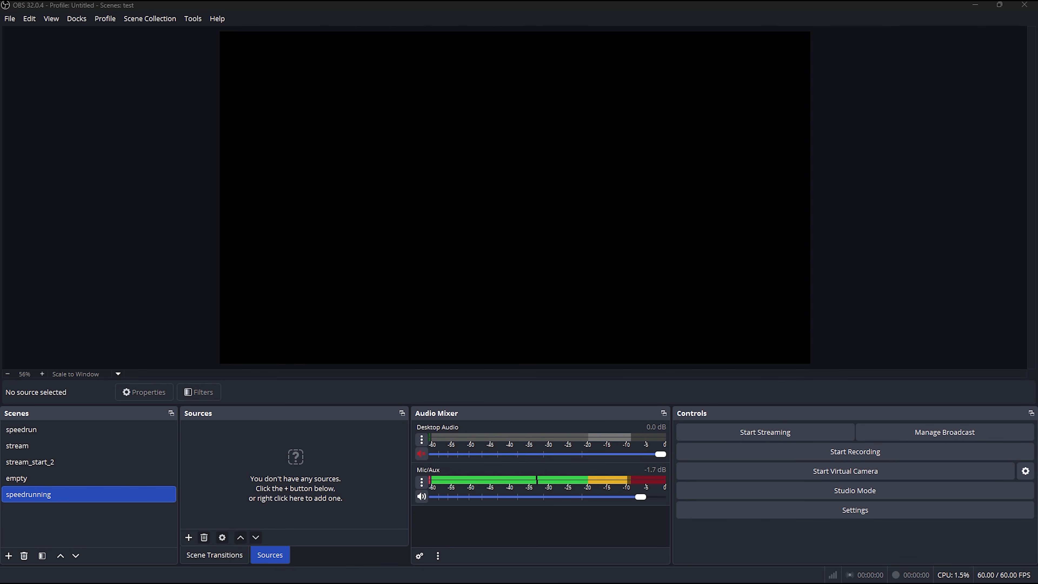
# Add a Game Capture source named "limbus company" to the speedrunning scene
pyautogui.click(187, 538)
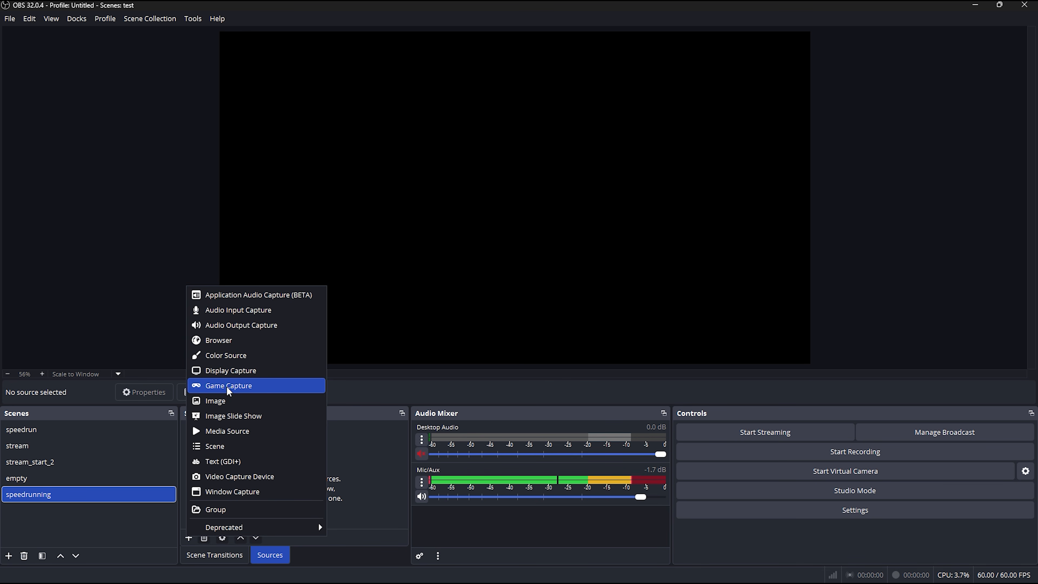
pyautogui.click(229, 387)
pyautogui.write('limbus company')
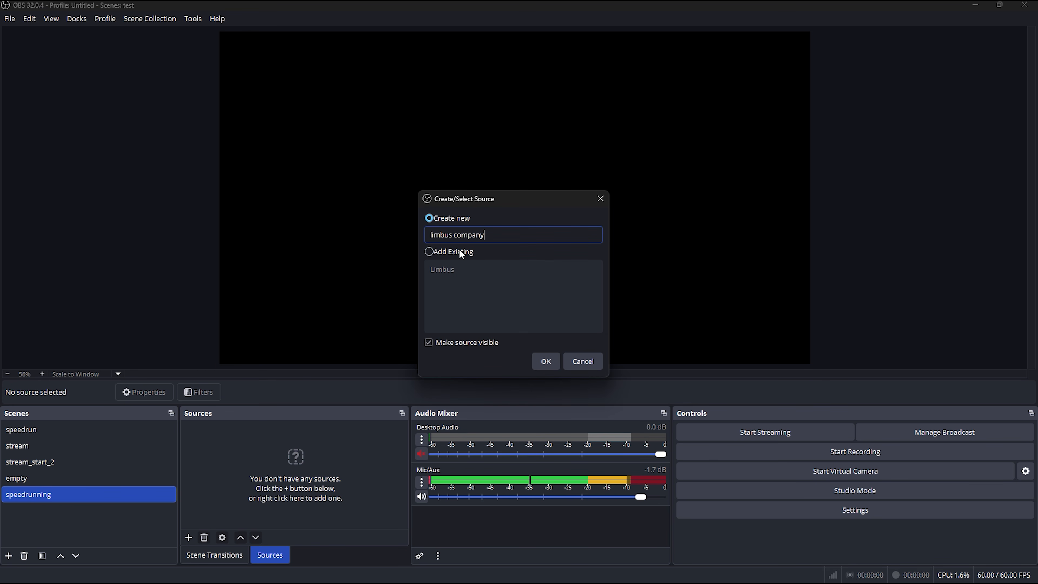
pyautogui.click(546, 362)
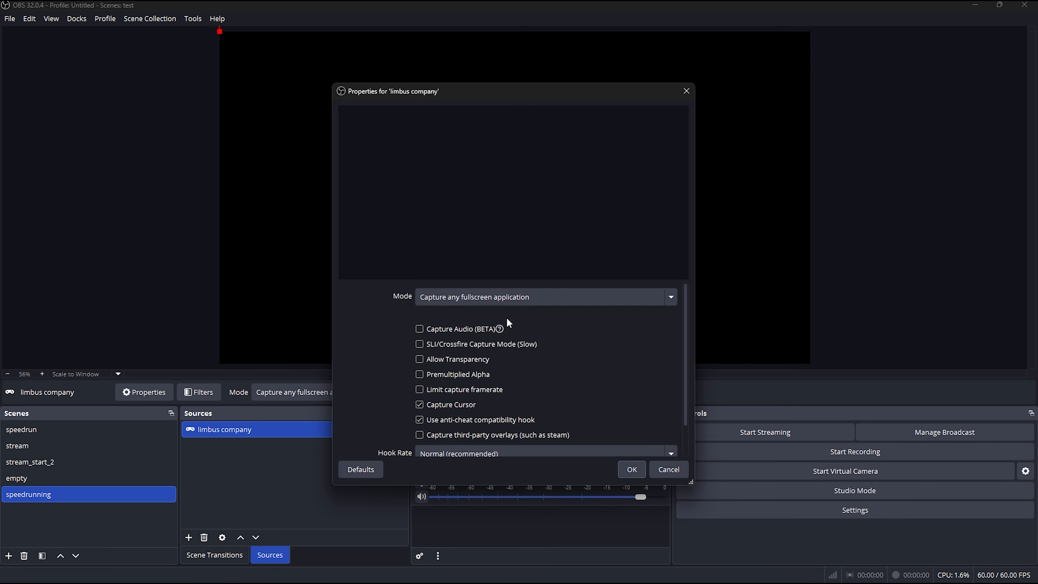
# Set the limbus company source to capture the specific window [LimbusCompany.exe]: LimbusCompany, with Capture Audio (BETA) enabled
pyautogui.click(492, 303)
pyautogui.click(476, 334)
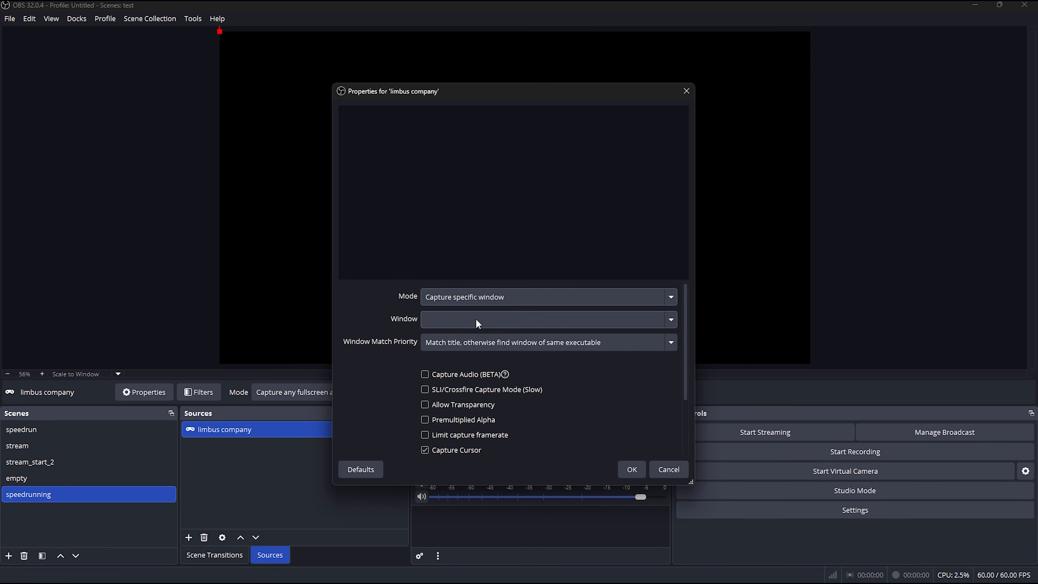
pyautogui.click(475, 319)
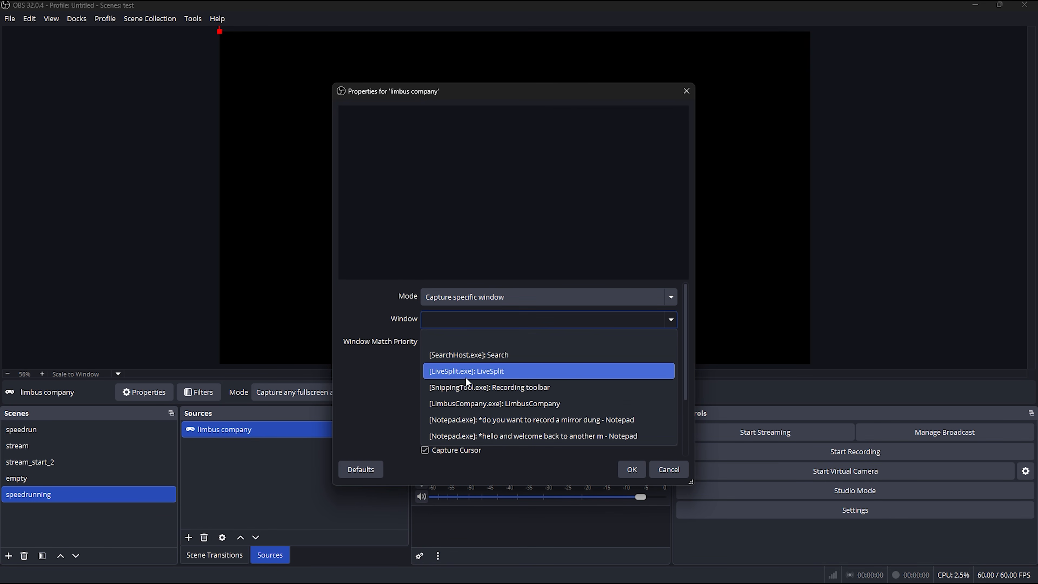
pyautogui.click(496, 402)
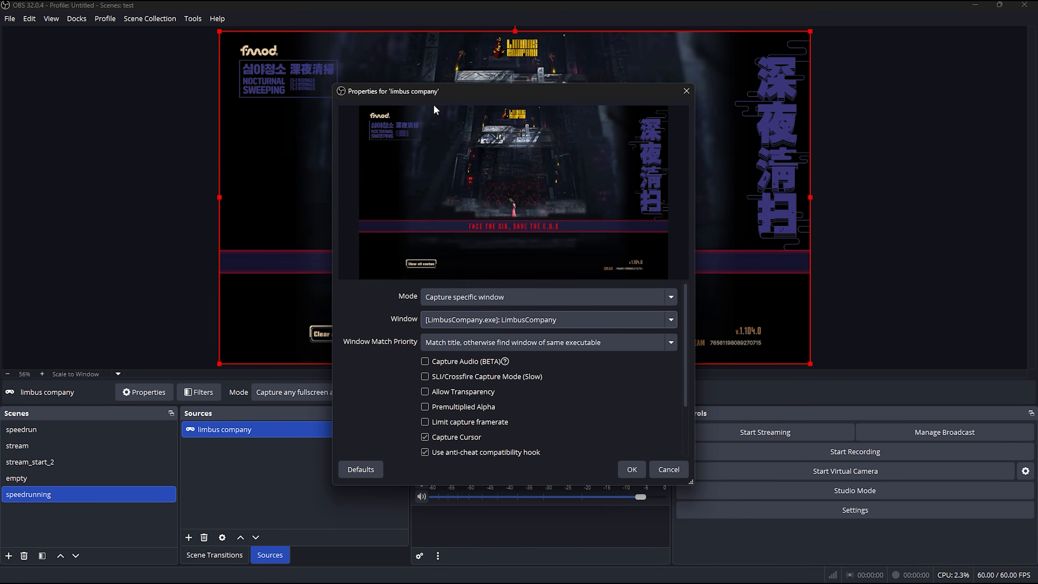
pyautogui.moveTo(433, 91); pyautogui.dragTo(319, 82)
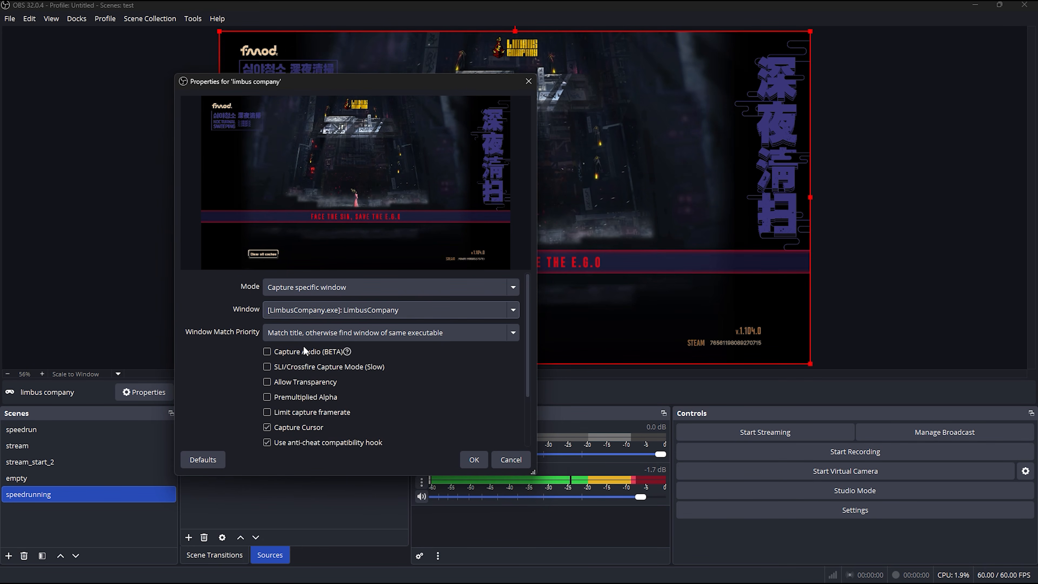
pyautogui.click(287, 352)
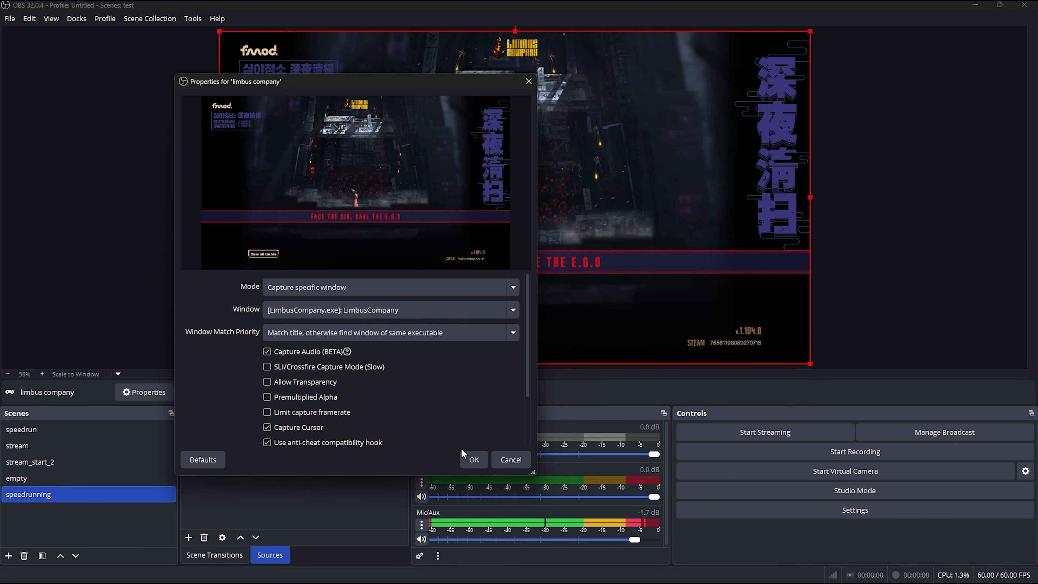
pyautogui.click(477, 458)
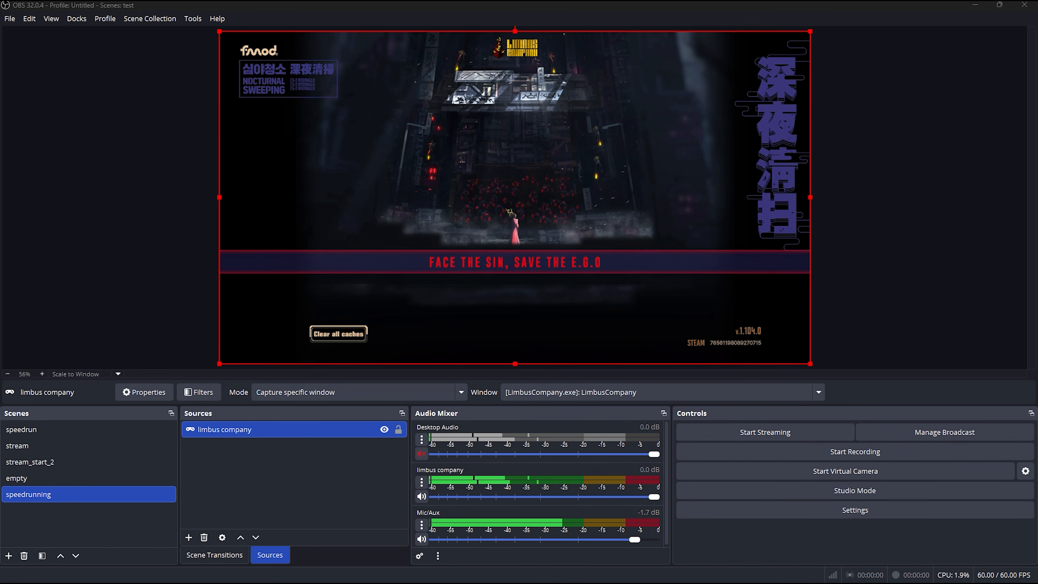
# Add a Window Capture source named "speedrunning timer" to the speedrunning scene
pyautogui.click(188, 538)
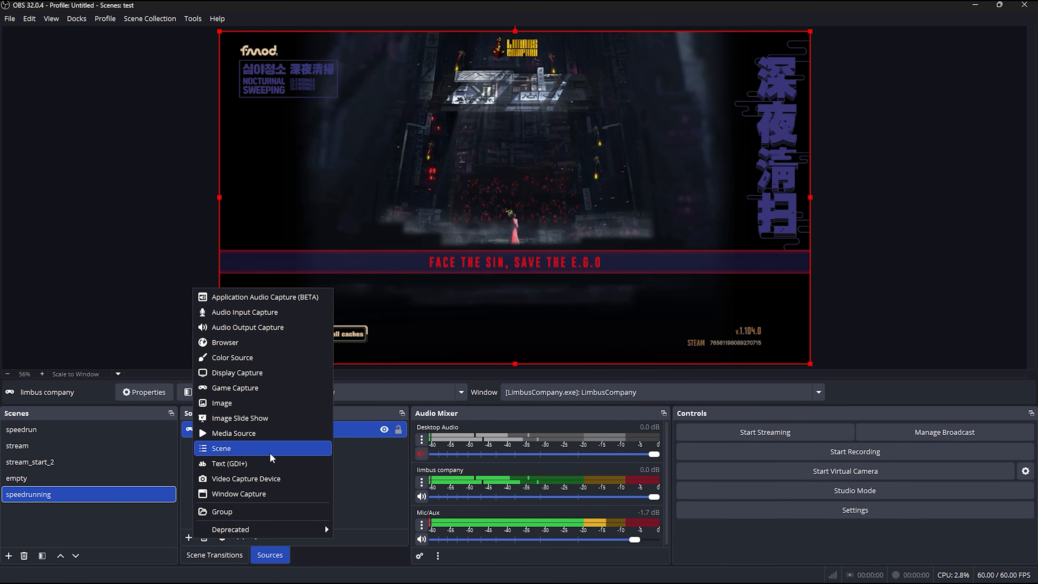
pyautogui.click(245, 494)
pyautogui.write('s')
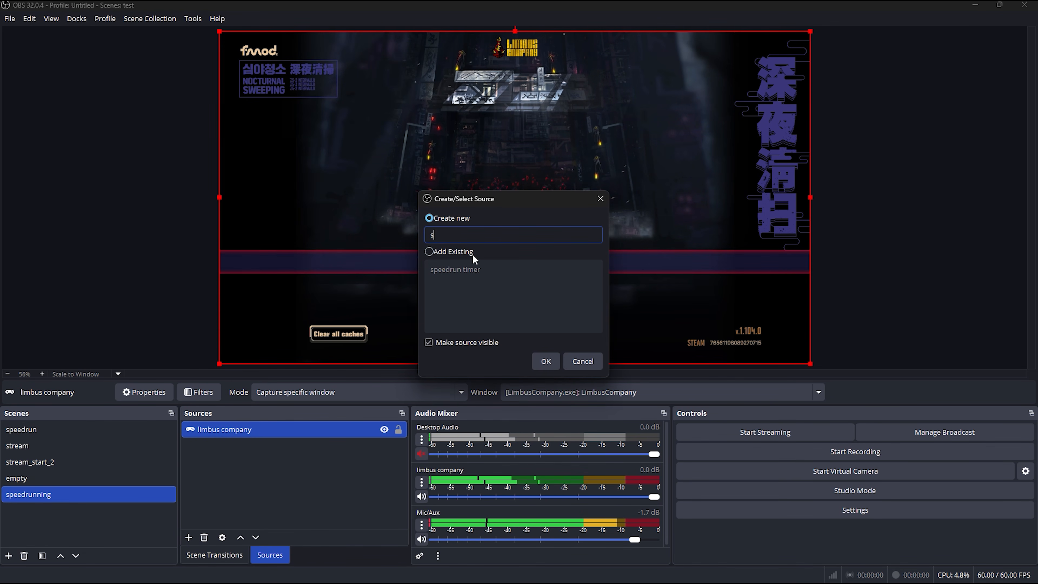
pyautogui.write('peedrunning tim')
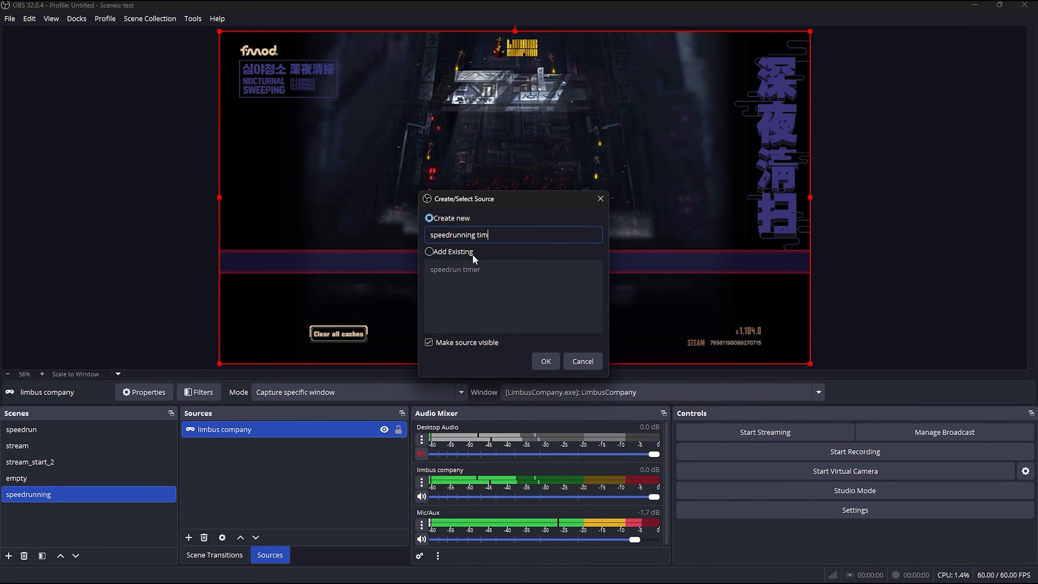
pyautogui.write('er')
pyautogui.press('Return')
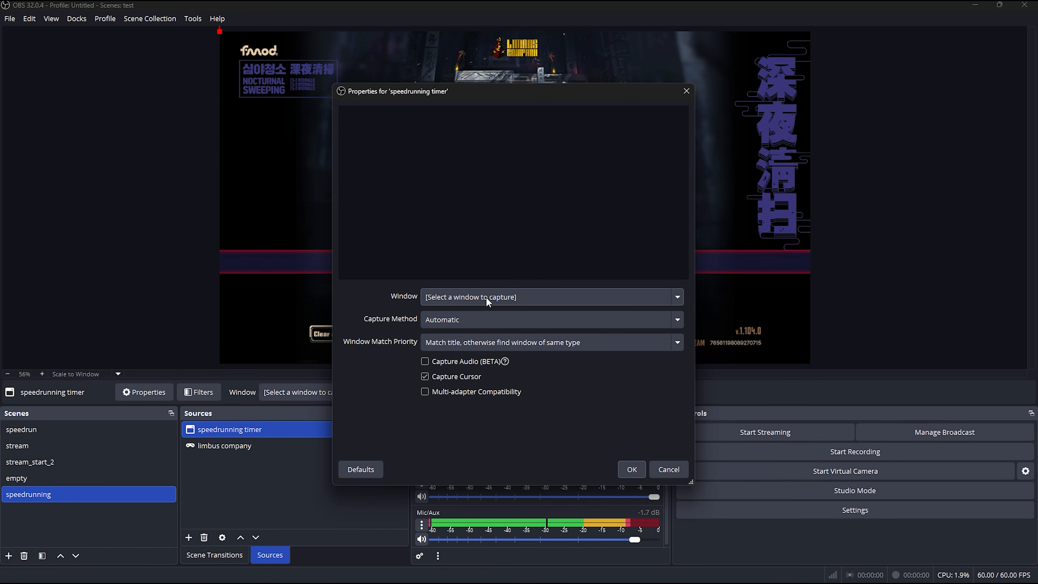
# Set the speedrunning timer source to capture the window [LiveSplit.exe]: LiveSplit
pyautogui.click(486, 297)
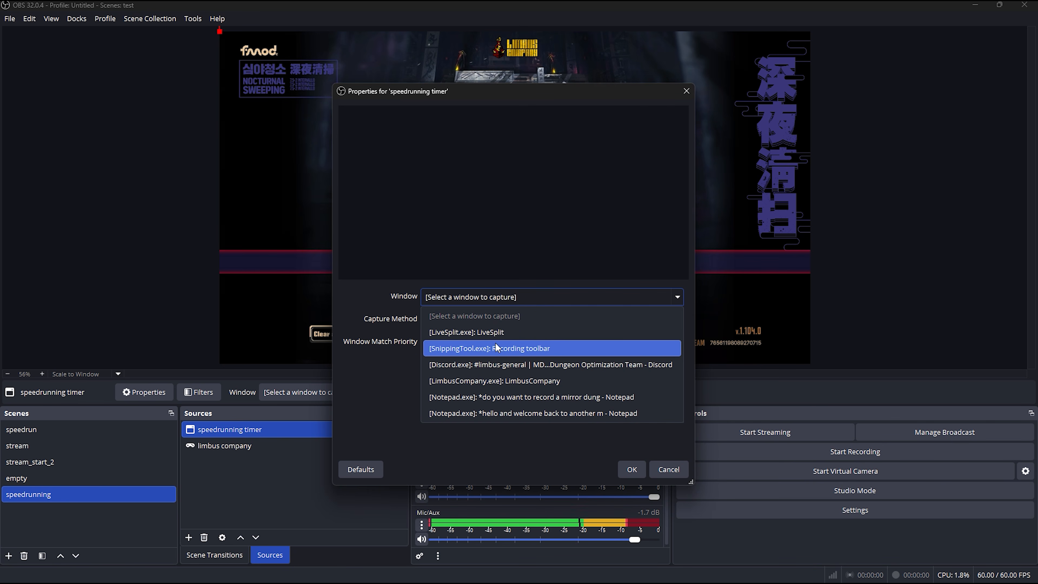
pyautogui.click(491, 333)
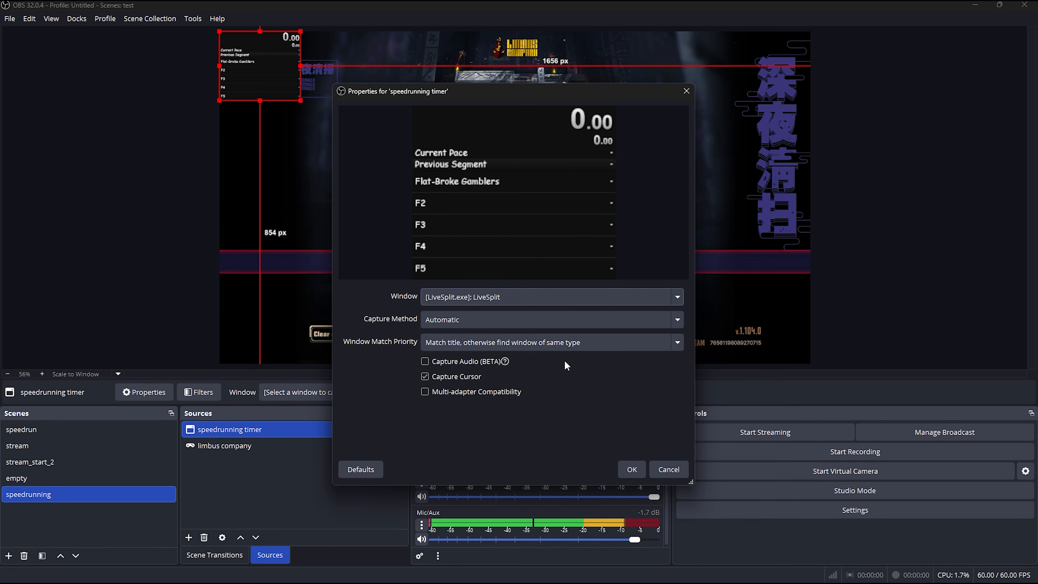
pyautogui.click(630, 470)
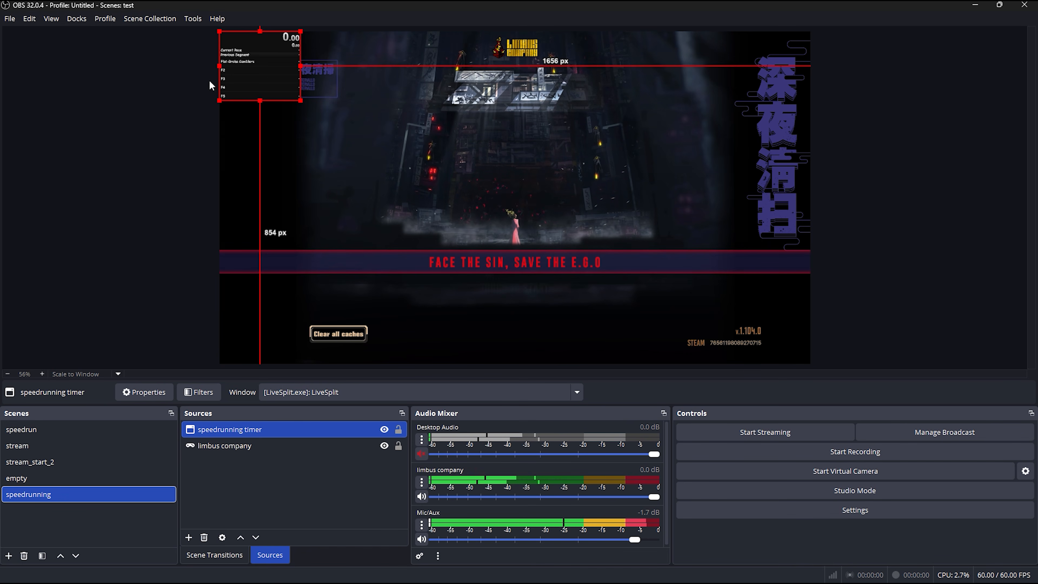
# Resize the LiveSplit overlay in the preview into a narrow, taller box in the canvas's upper-left corner
pyautogui.moveTo(300, 101)
pyautogui.mouseDown()
pyautogui.moveTo(340, 144)
pyautogui.moveTo(287, 89)
pyautogui.mouseUp()
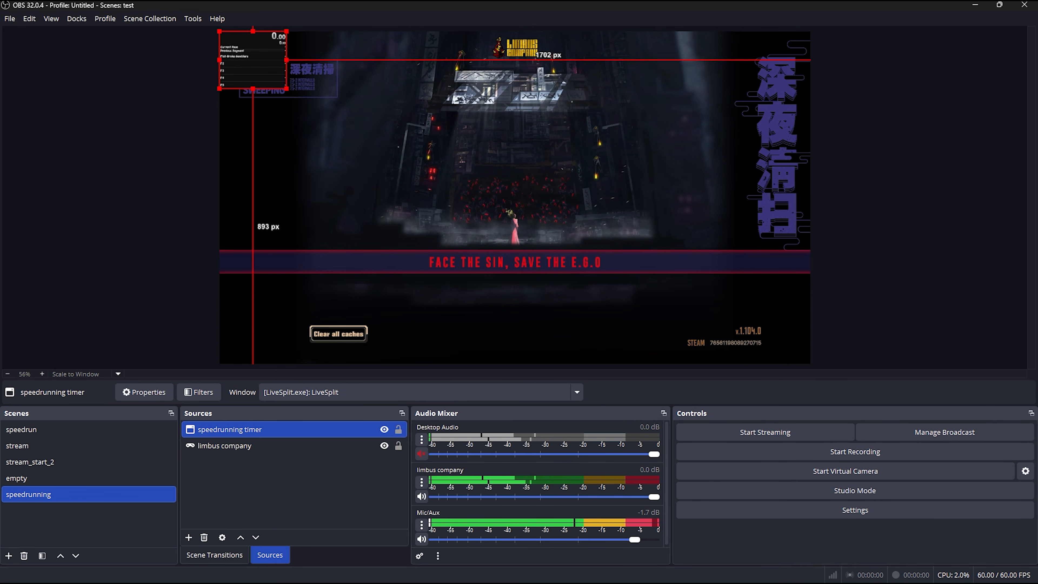
pyautogui.moveTo(286, 51); pyautogui.dragTo(269, 50)
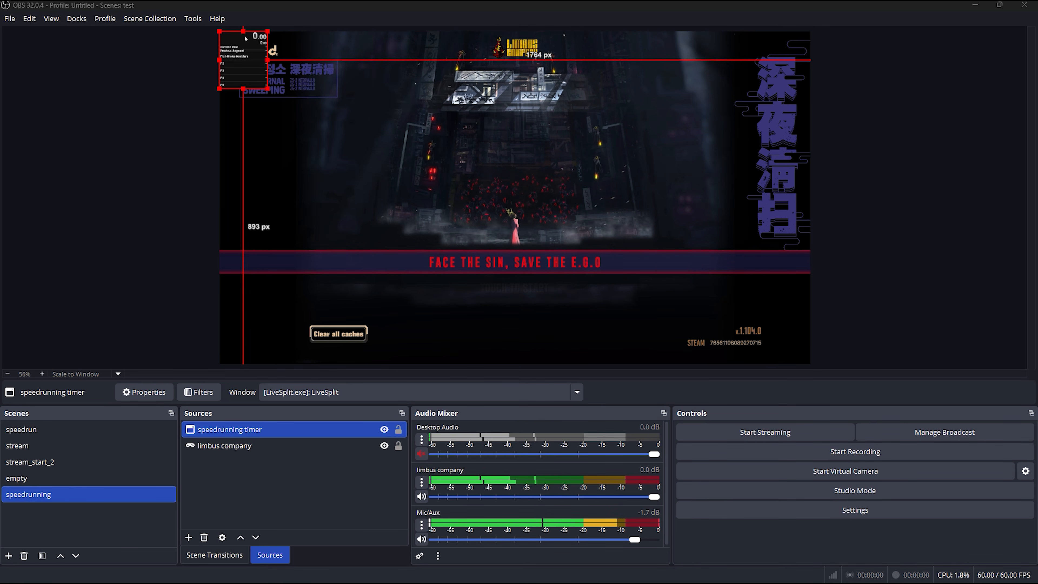
pyautogui.moveTo(268, 57); pyautogui.dragTo(275, 108)
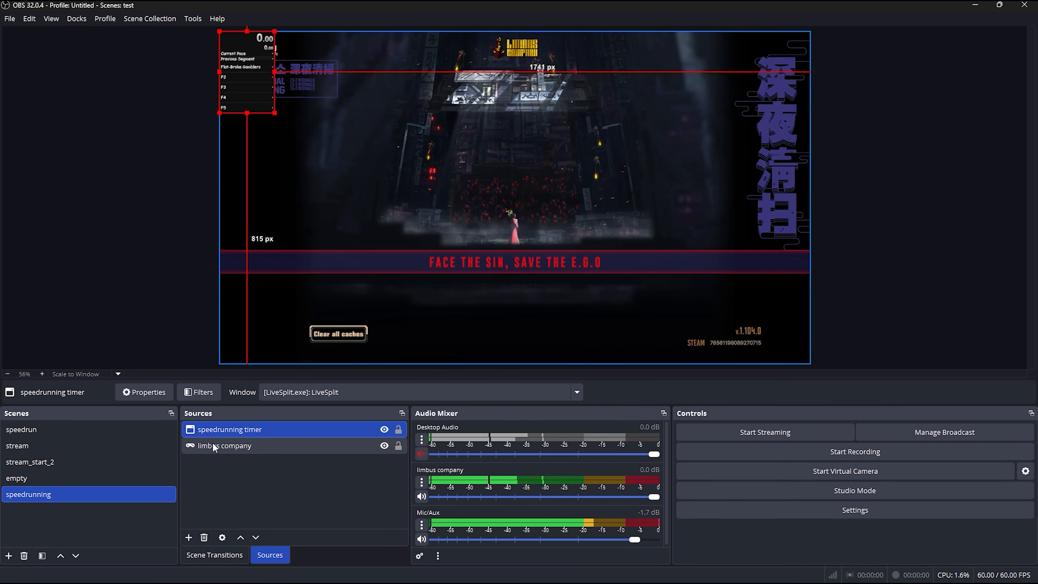
# Try placing limbus company above speedrunning timer in the source order, and return the timer to the top
pyautogui.moveTo(248, 450); pyautogui.dragTo(256, 429)
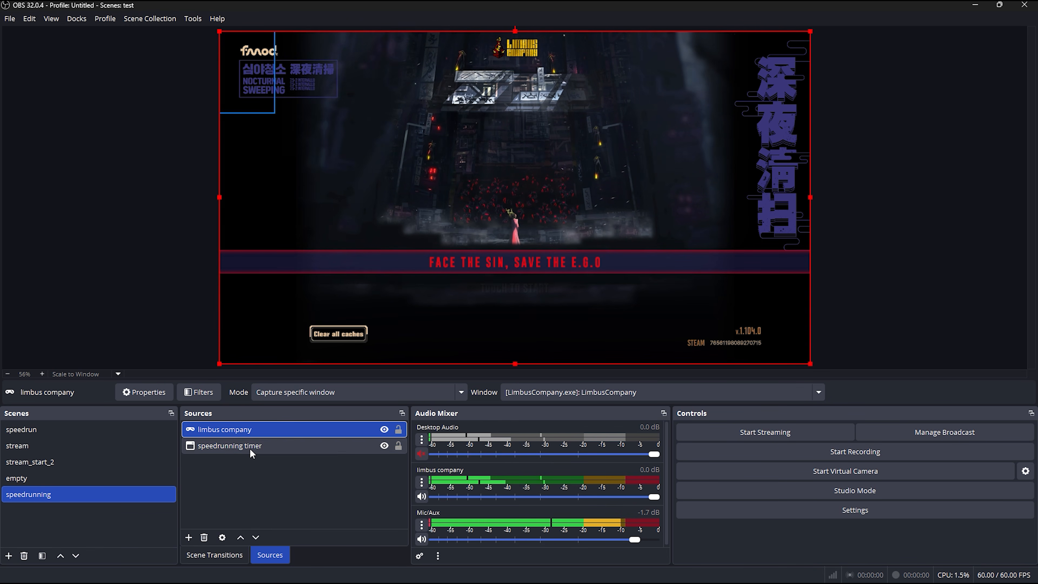
pyautogui.moveTo(250, 448); pyautogui.dragTo(254, 424)
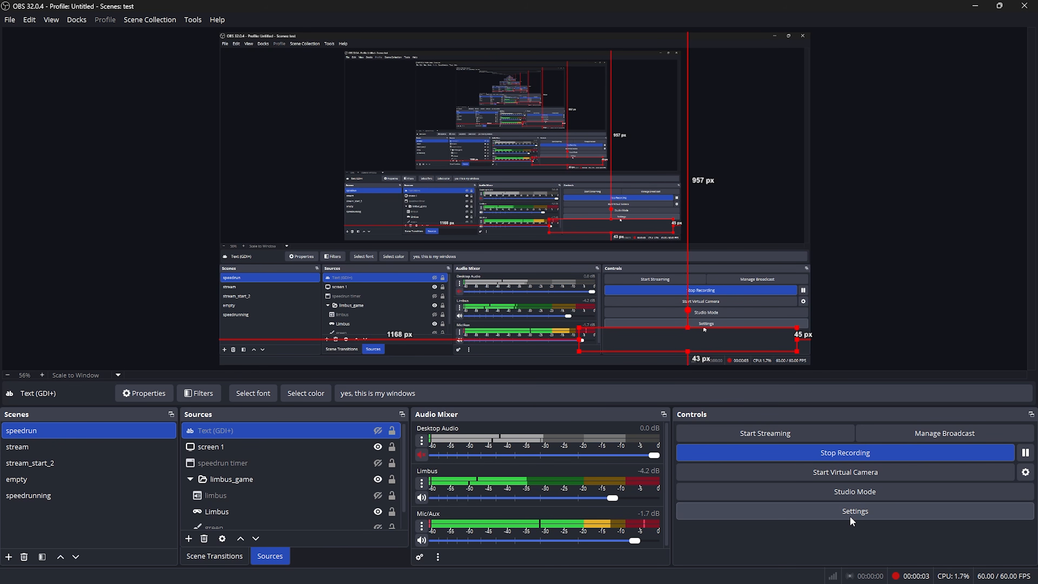
# Mute the Limbus audio in the mixer and review the recording quality and format in the output settings
pyautogui.click(423, 498)
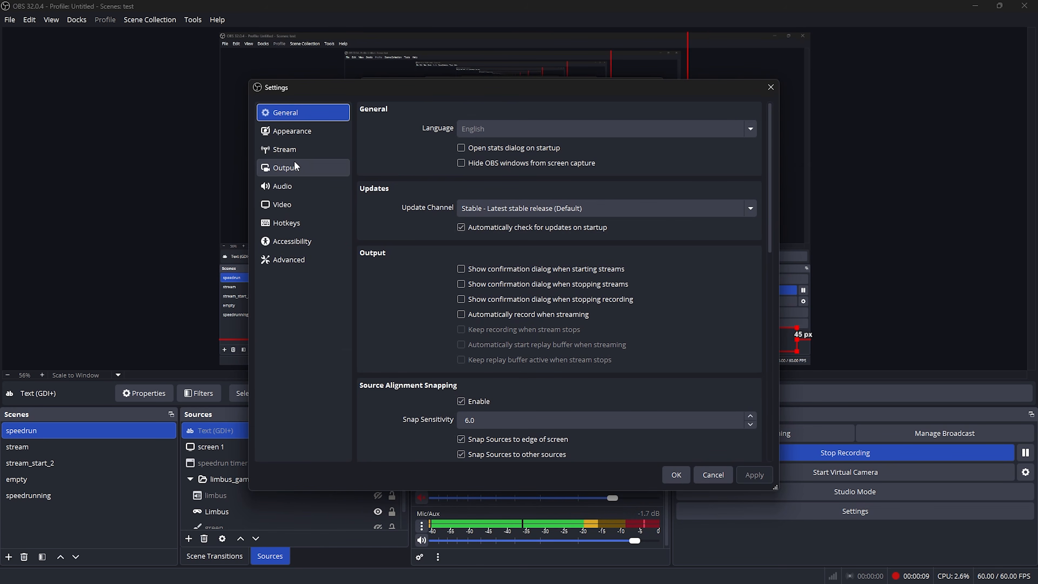
pyautogui.click(301, 168)
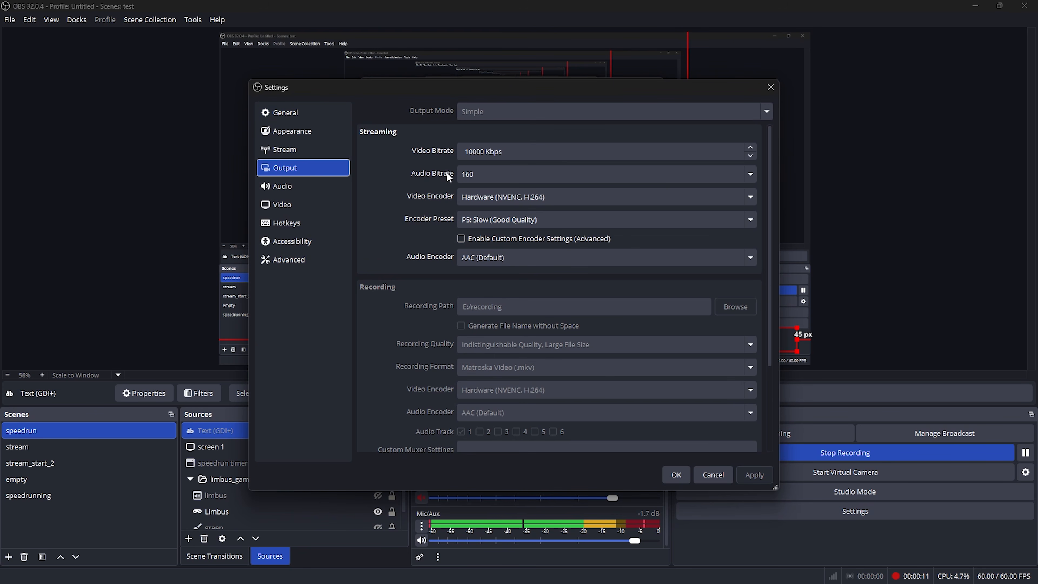
pyautogui.scroll(-2, 524, 292)
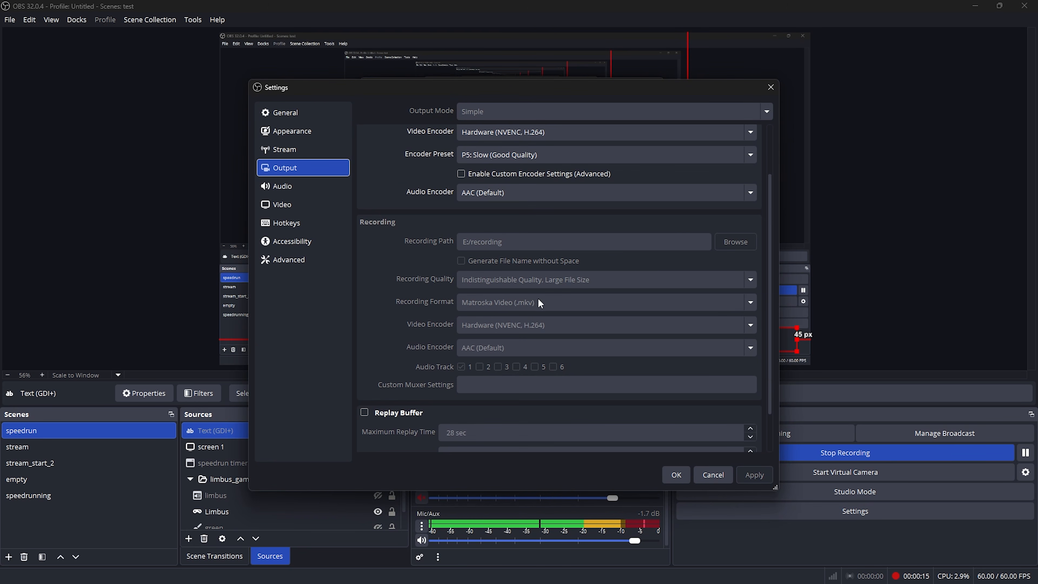
pyautogui.scroll(-1, 541, 303)
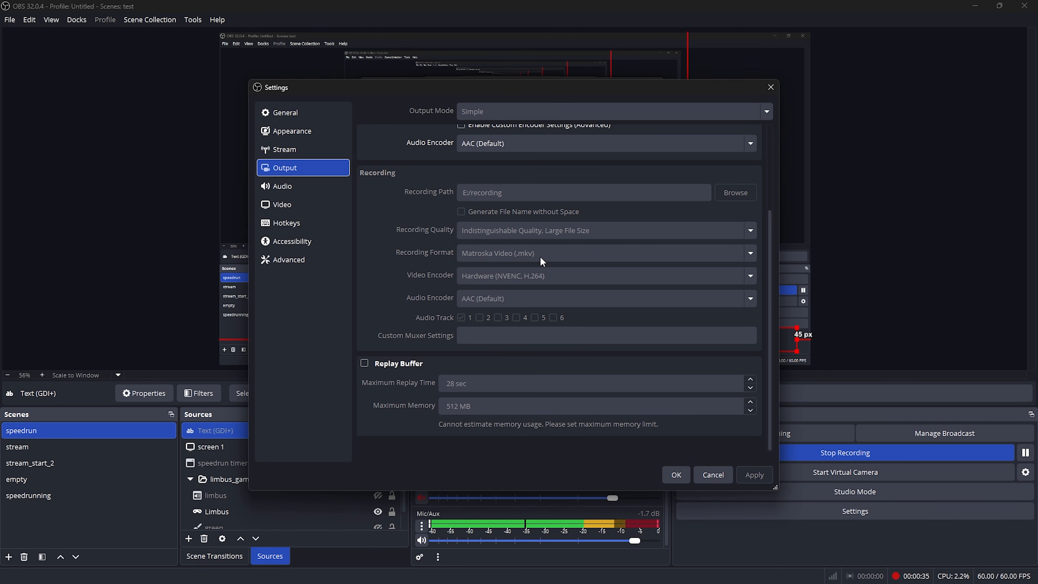
pyautogui.scroll(3, 577, 339)
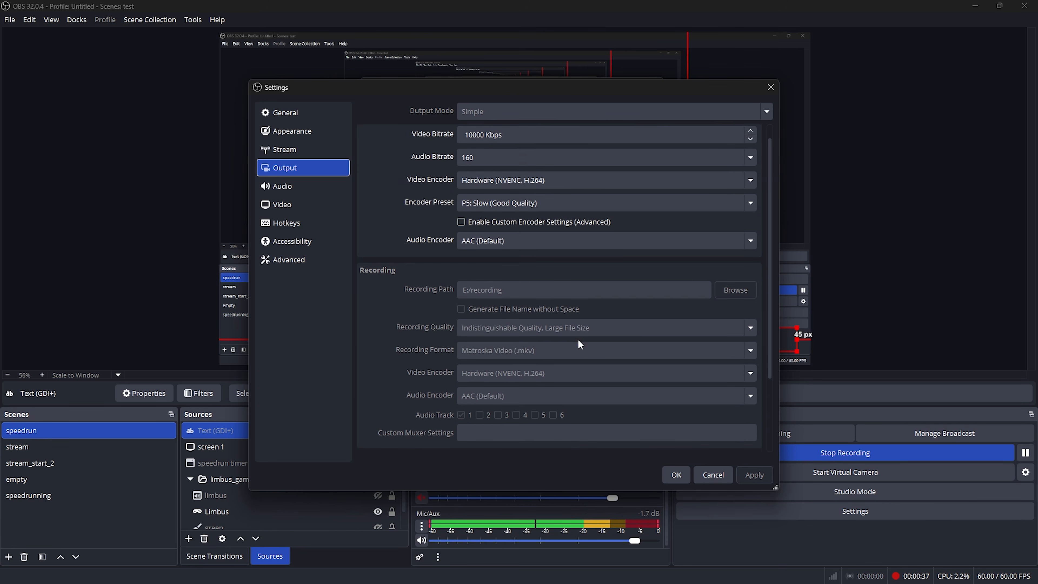
pyautogui.scroll(-3, 579, 341)
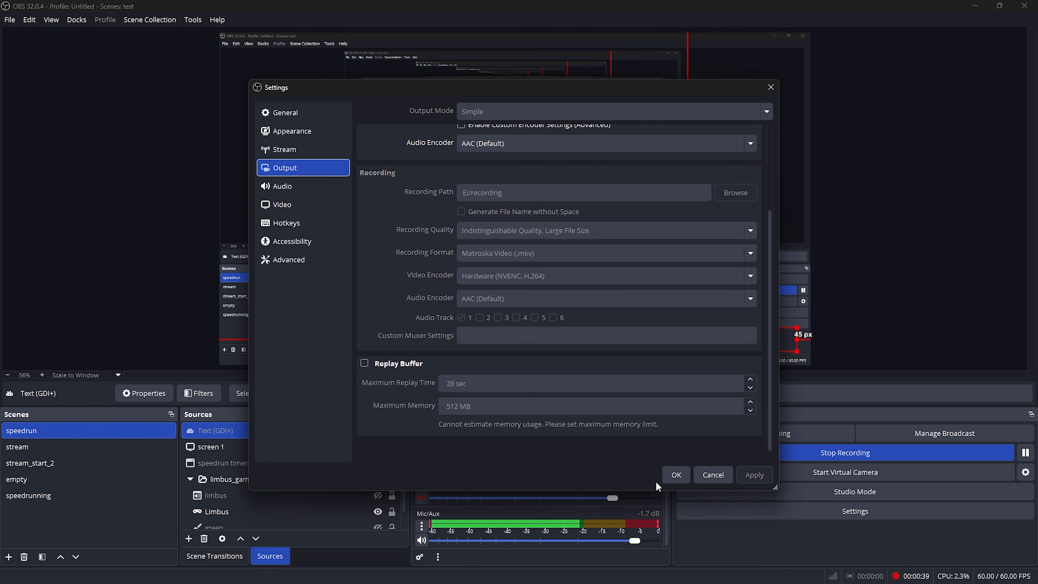
pyautogui.click(675, 476)
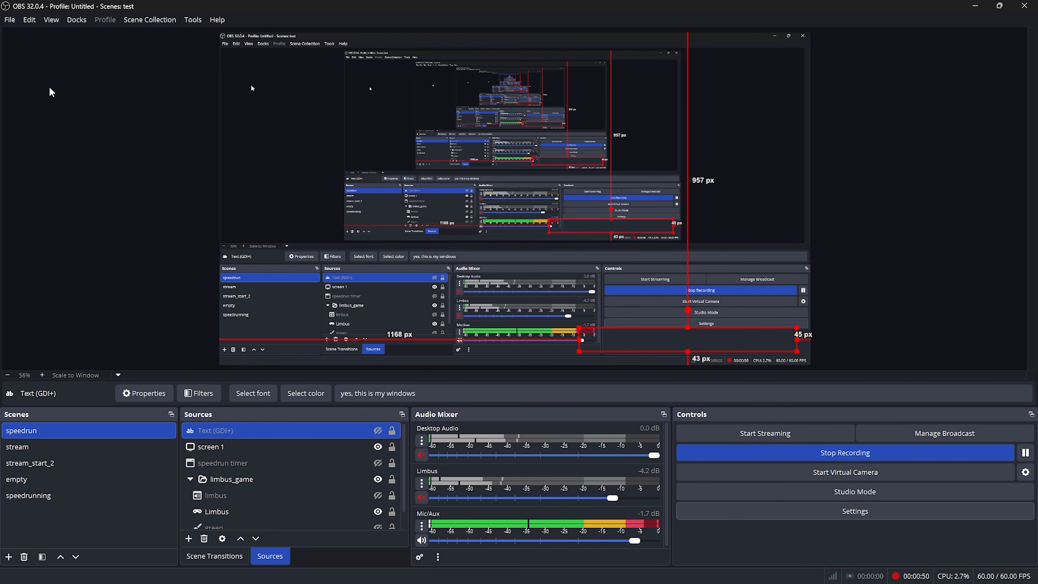
pyautogui.click(10, 19)
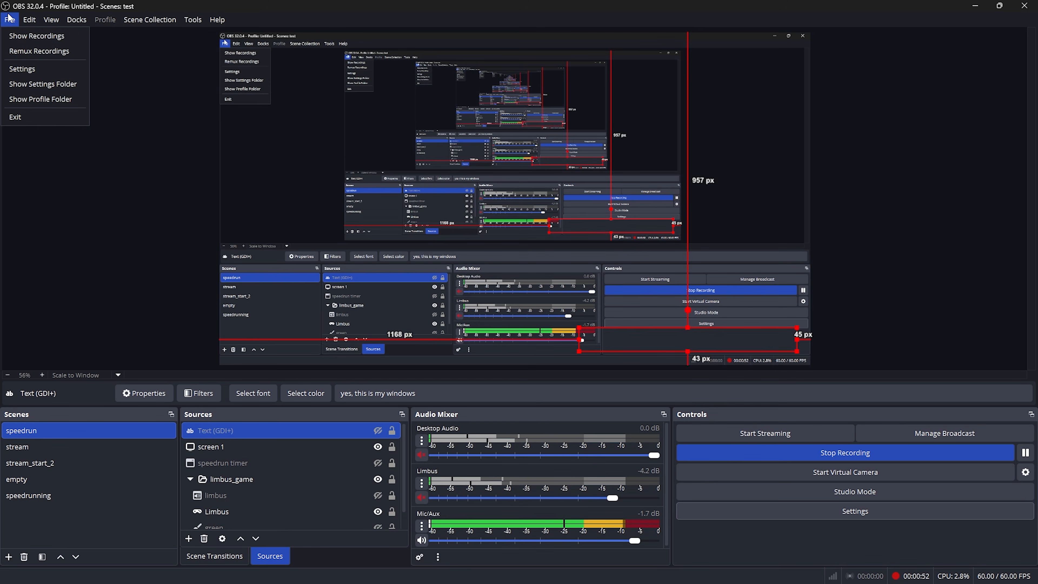
pyautogui.click(38, 51)
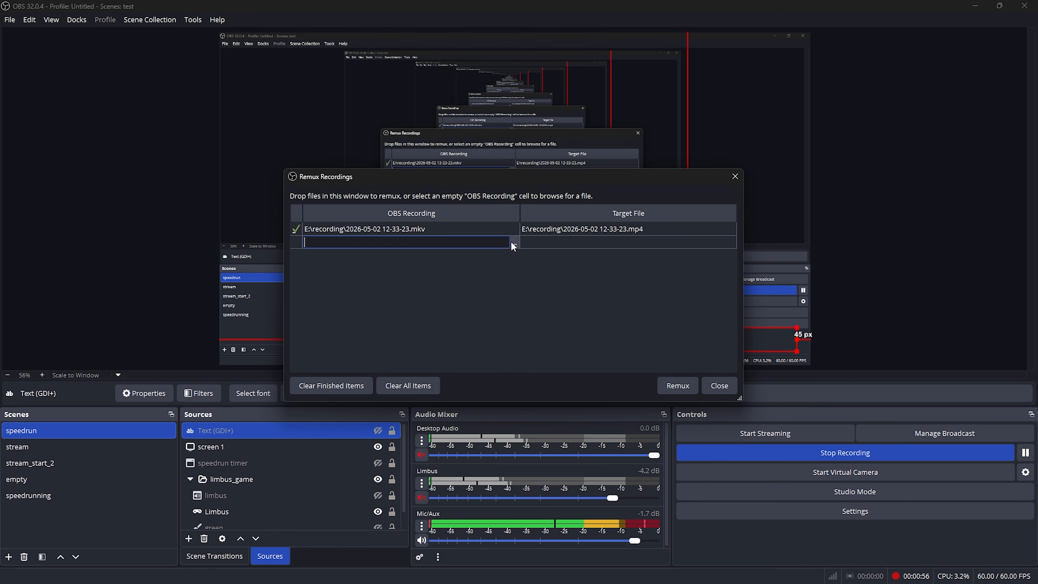
pyautogui.click(511, 241)
pyautogui.scroll(-10, 482, 368)
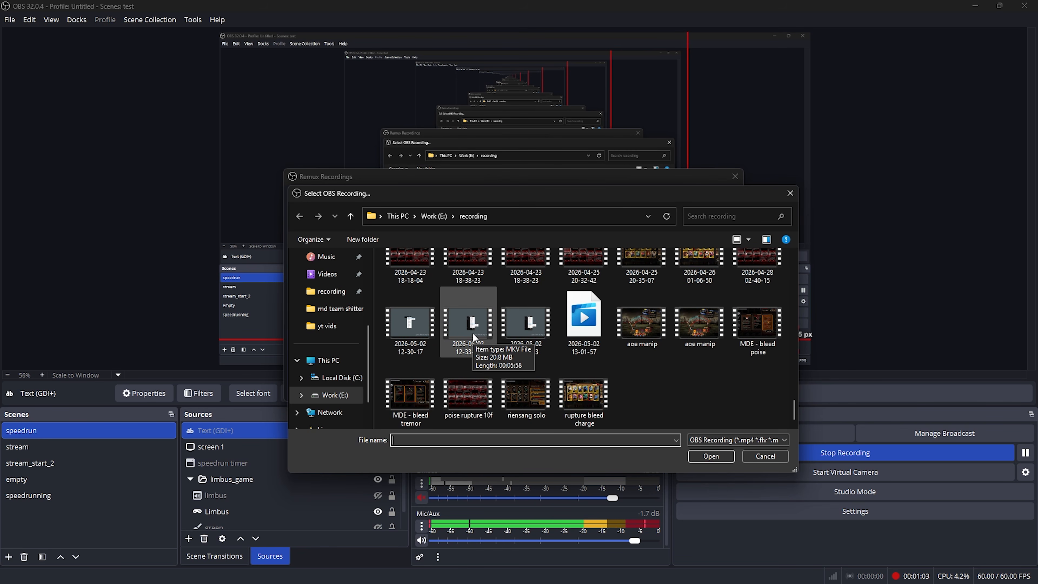
pyautogui.doubleClick(472, 333)
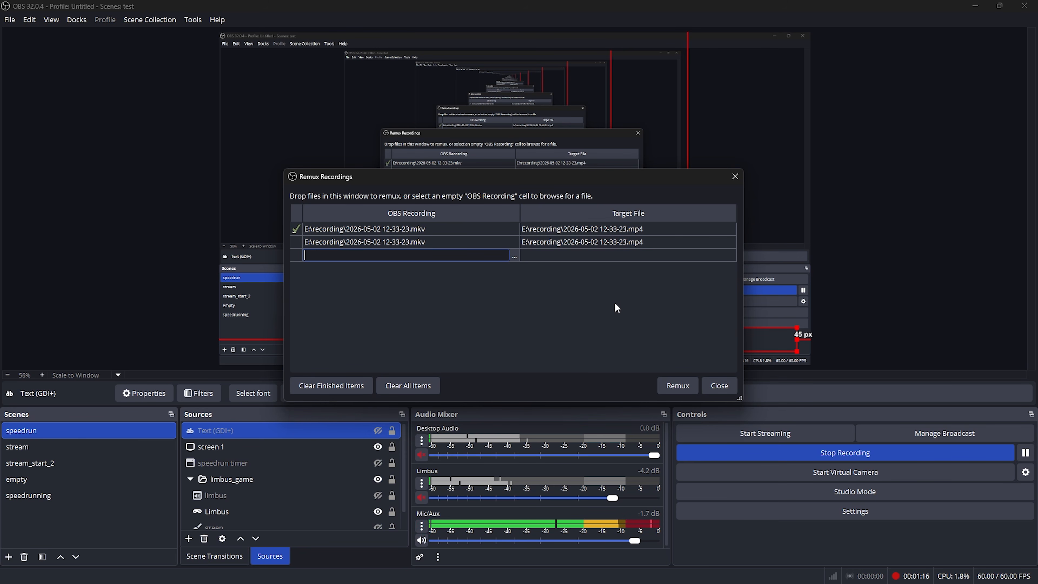
pyautogui.click(735, 389)
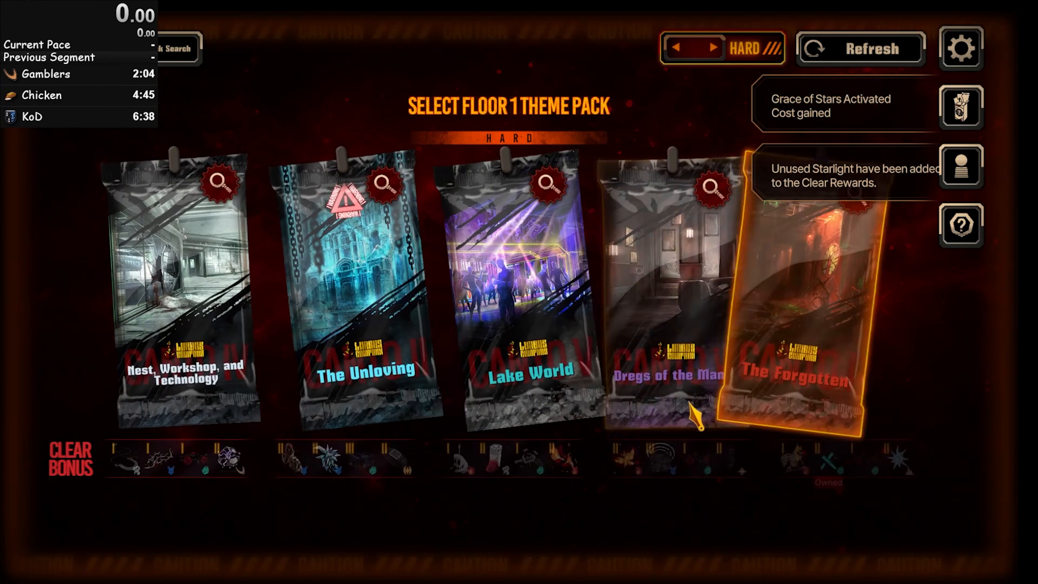
# Switch to Limbus Company, refresh the floor 1 theme packs on Normal difficulty, and pull the Flat-broke Gamblers pack
pyautogui.click(812, 61)
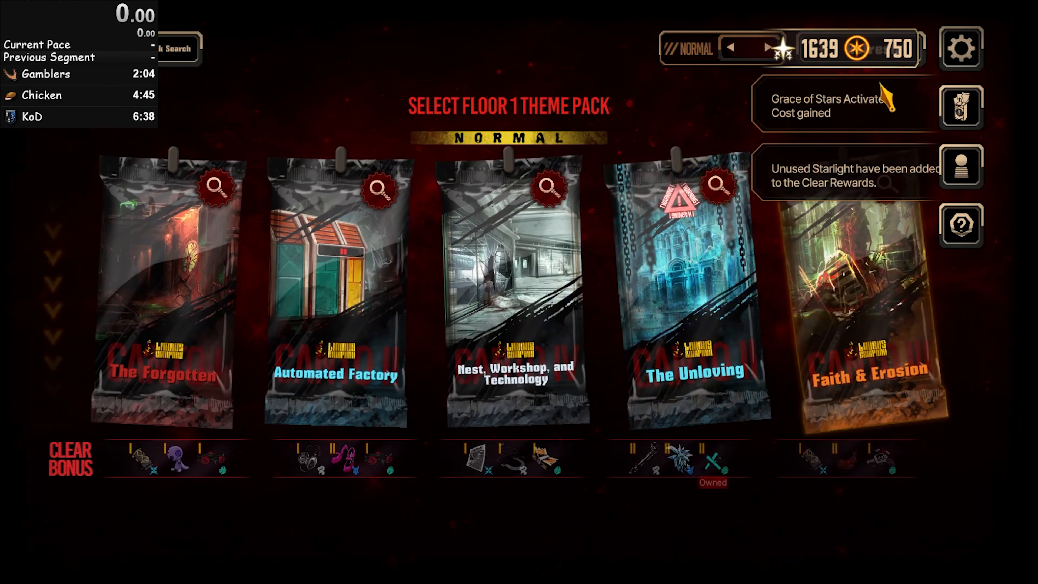
pyautogui.click(888, 52)
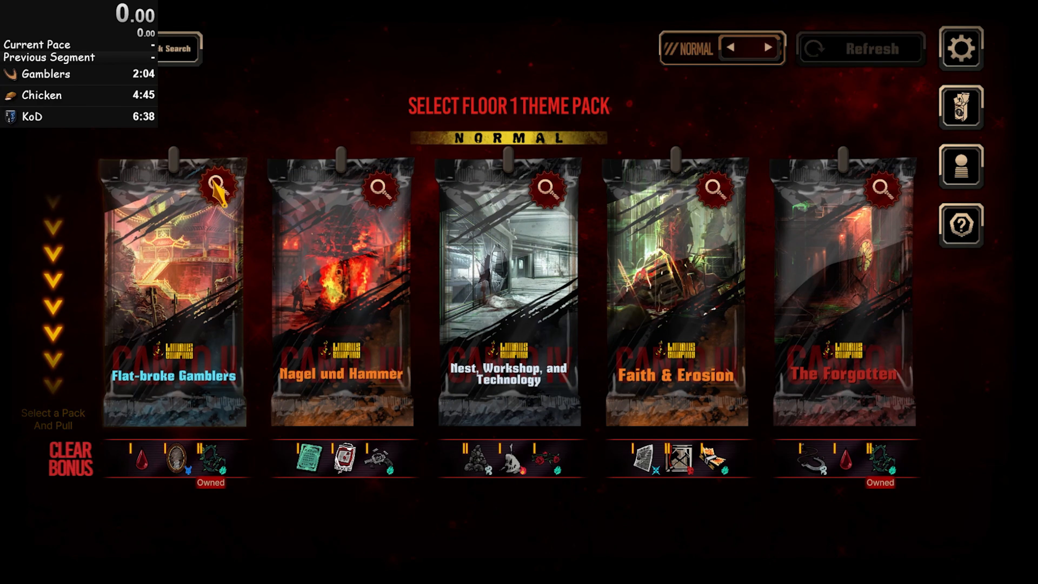
pyautogui.moveTo(244, 421); pyautogui.dragTo(246, 548)
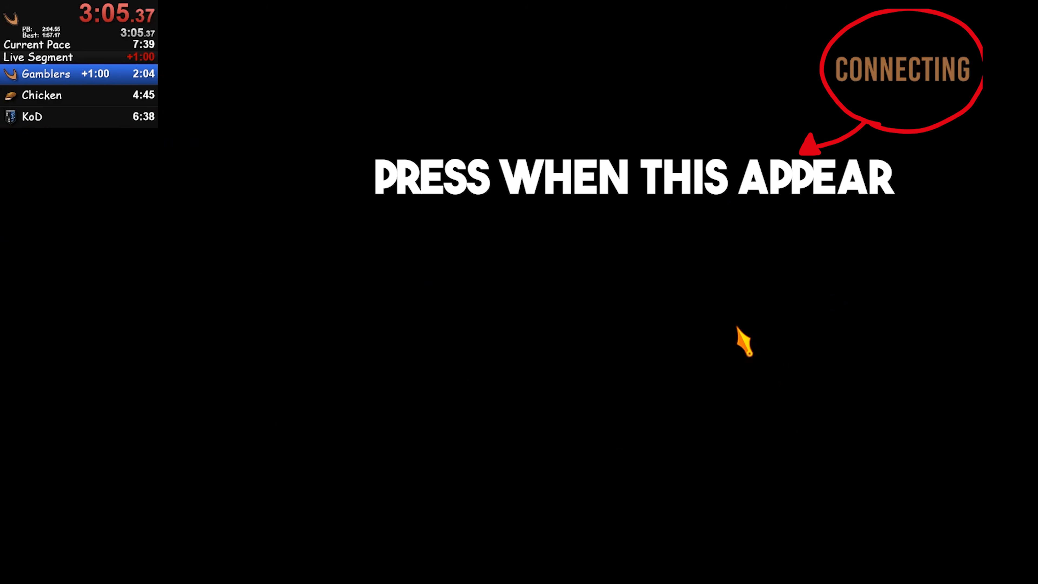
# Split the LiveSplit timer when CONNECTING appears at the end of Gamblers and when the KoD fight ends
pyautogui.press('KP_1')
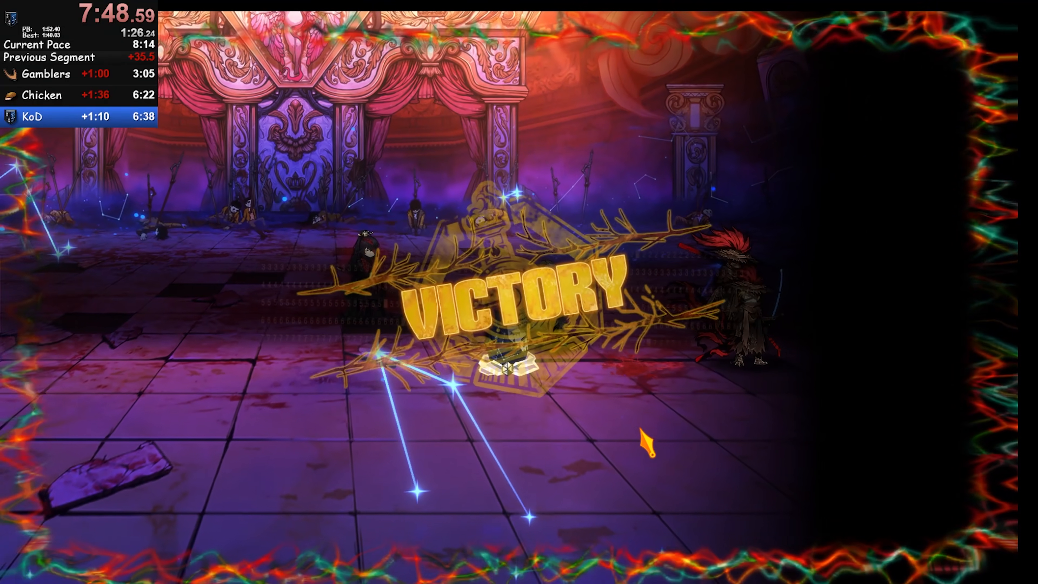
pyautogui.press('KP_1')
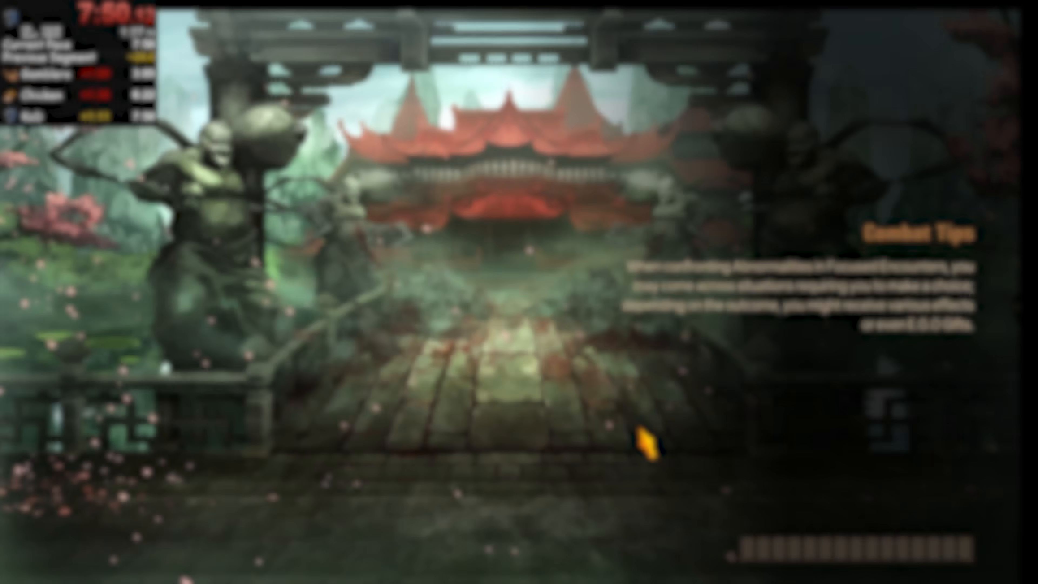